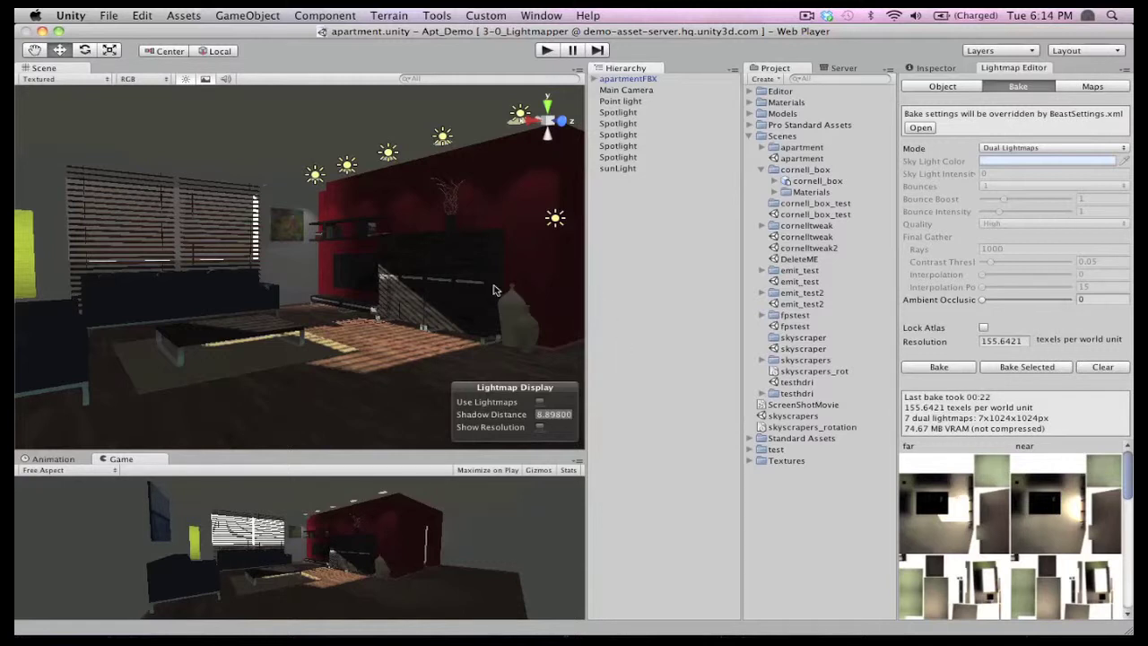
Orbit the apartment with Use Lightmaps enabled to preview its baked lighting
left_click_drag(447, 287, 405, 293, "alt")
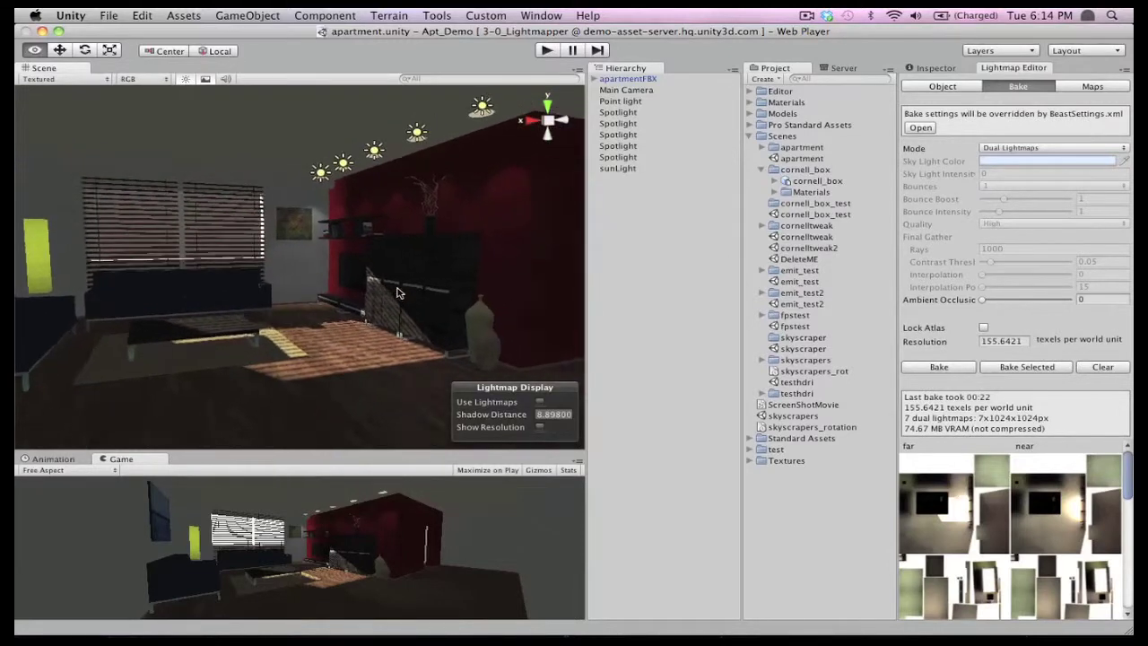
left_click(539, 401)
mouse_move(368, 314)
left_mouse_down("alt")
mouse_move(328, 314)
mouse_move(377, 307)
mouse_move(364, 307)
left_mouse_up("alt")
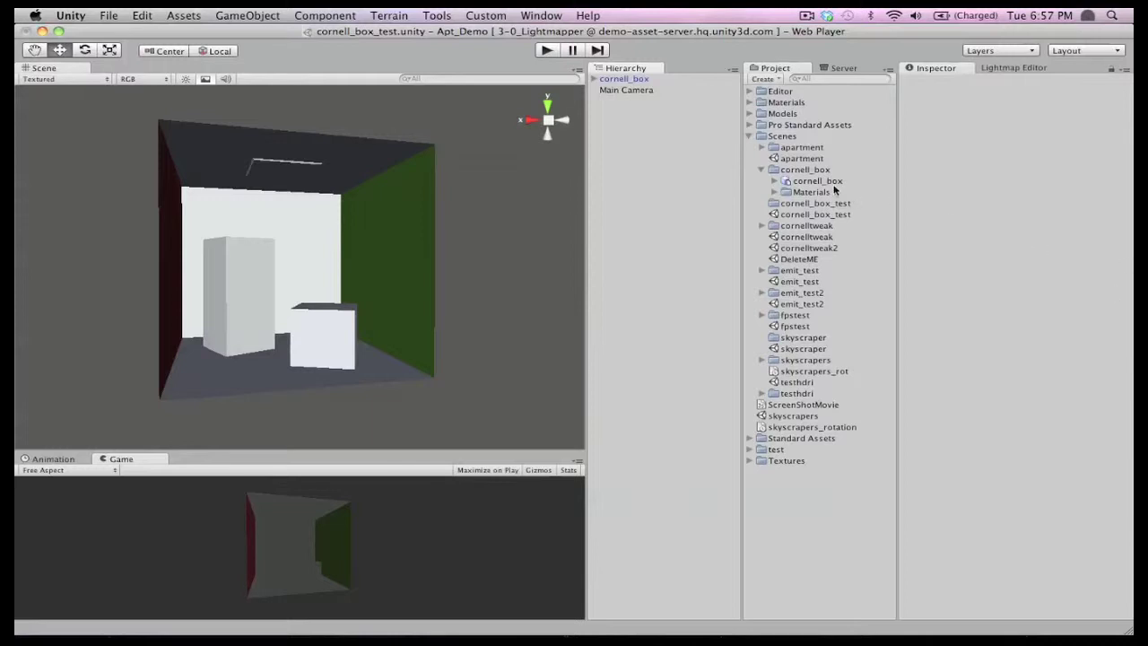
left_click(818, 181)
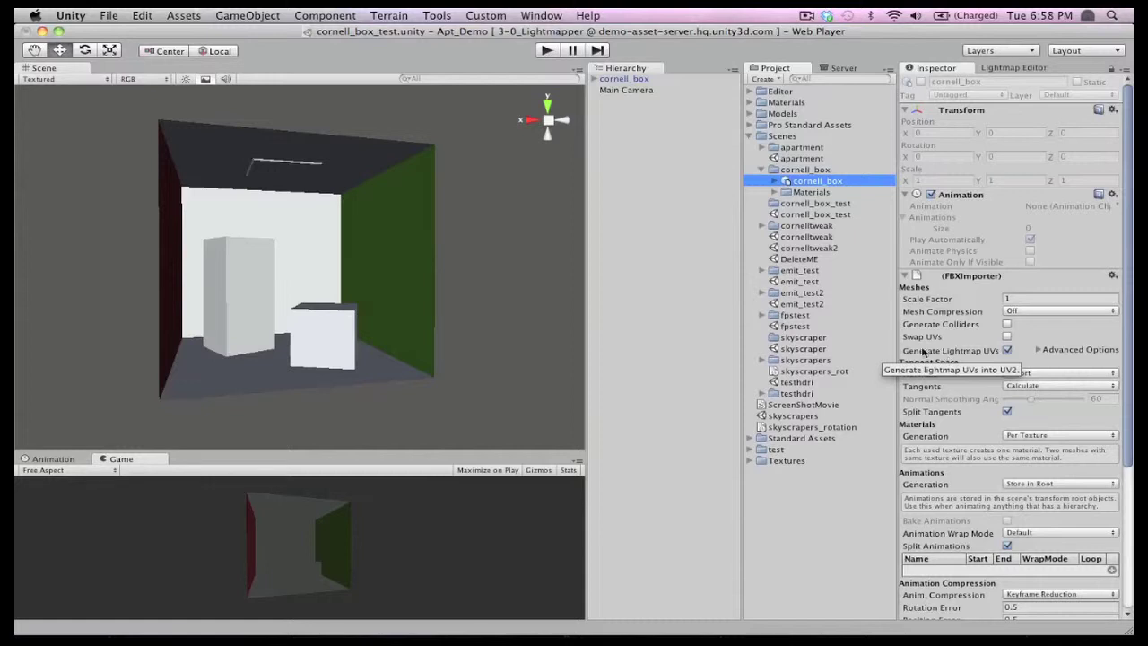
left_click(671, 292)
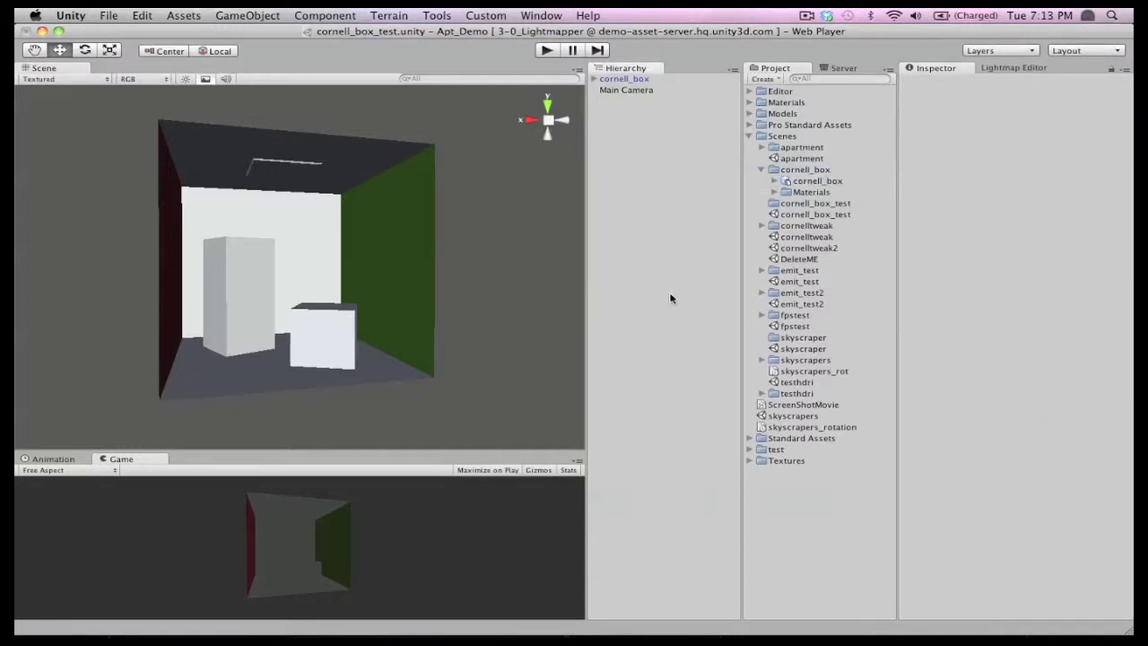
Tick Static on cornell_box and apply it to all of its children
left_click(629, 81)
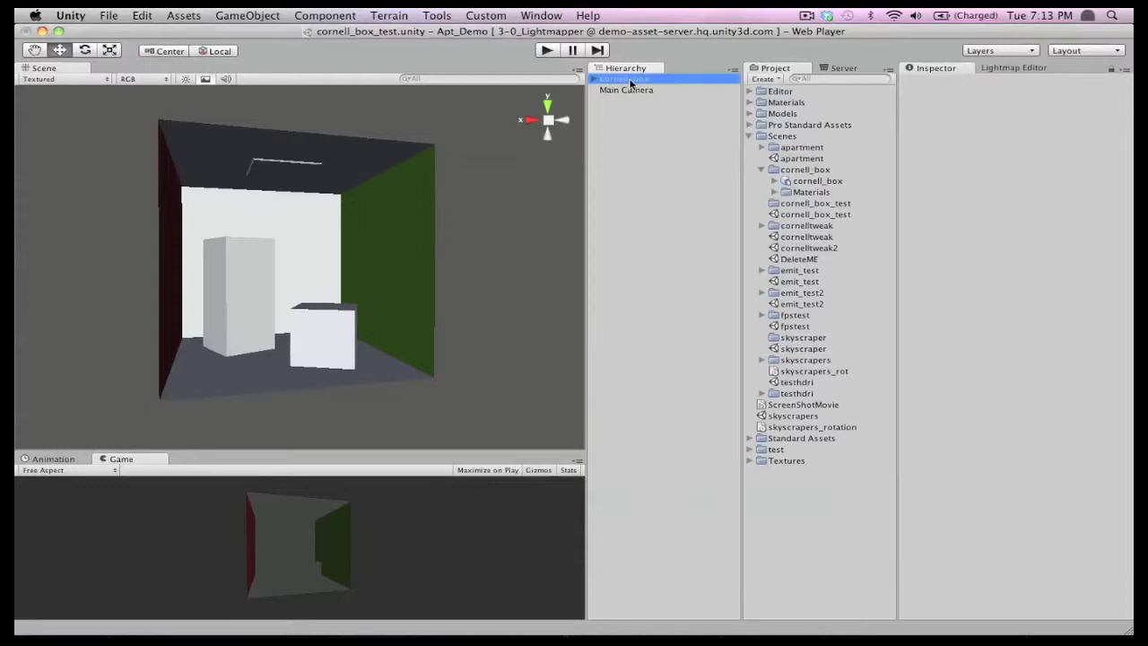
left_click(1105, 83)
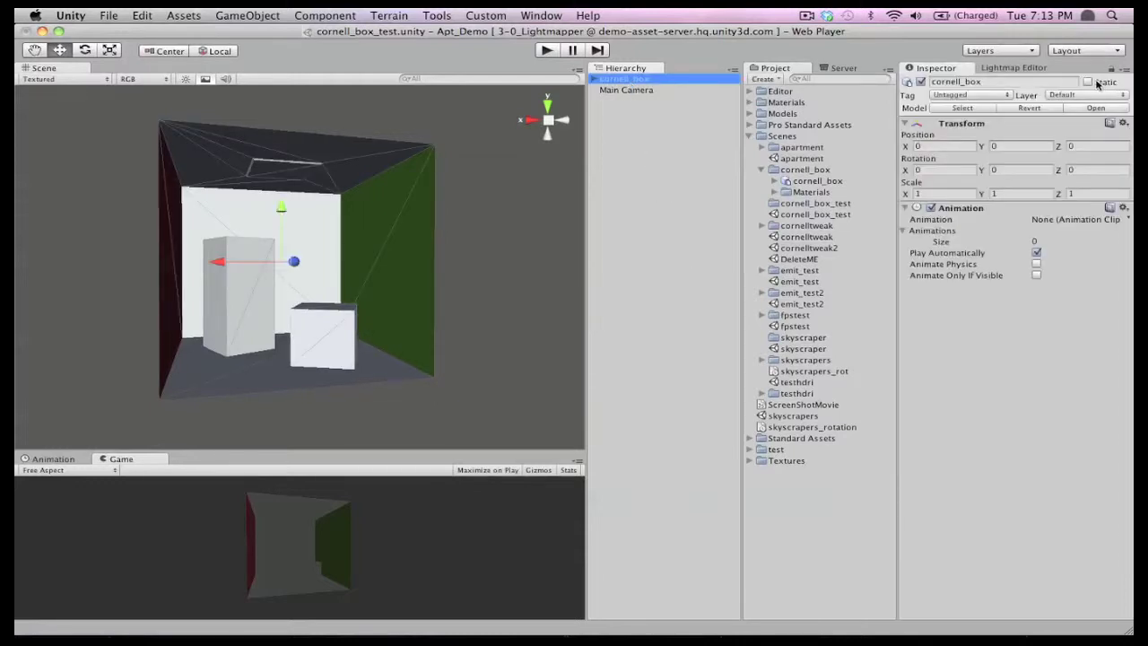
left_click(702, 235)
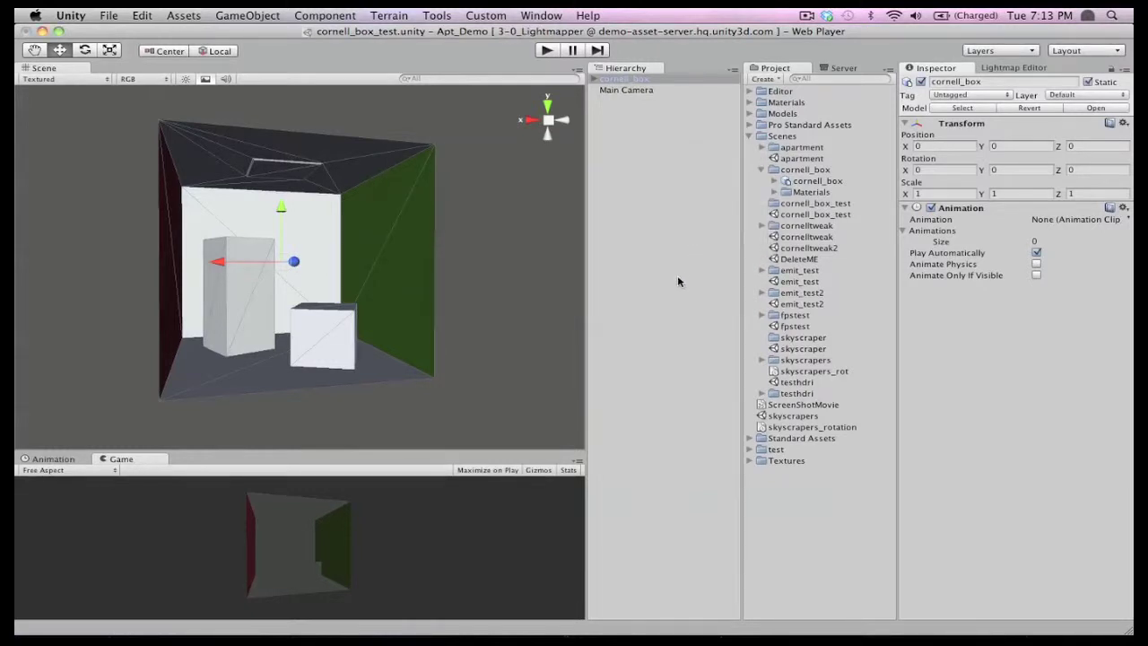
Switch the ceiling light's material to Self-Illumin/Diffuse with Emission (Lightmapper) set to 7
left_click(297, 174)
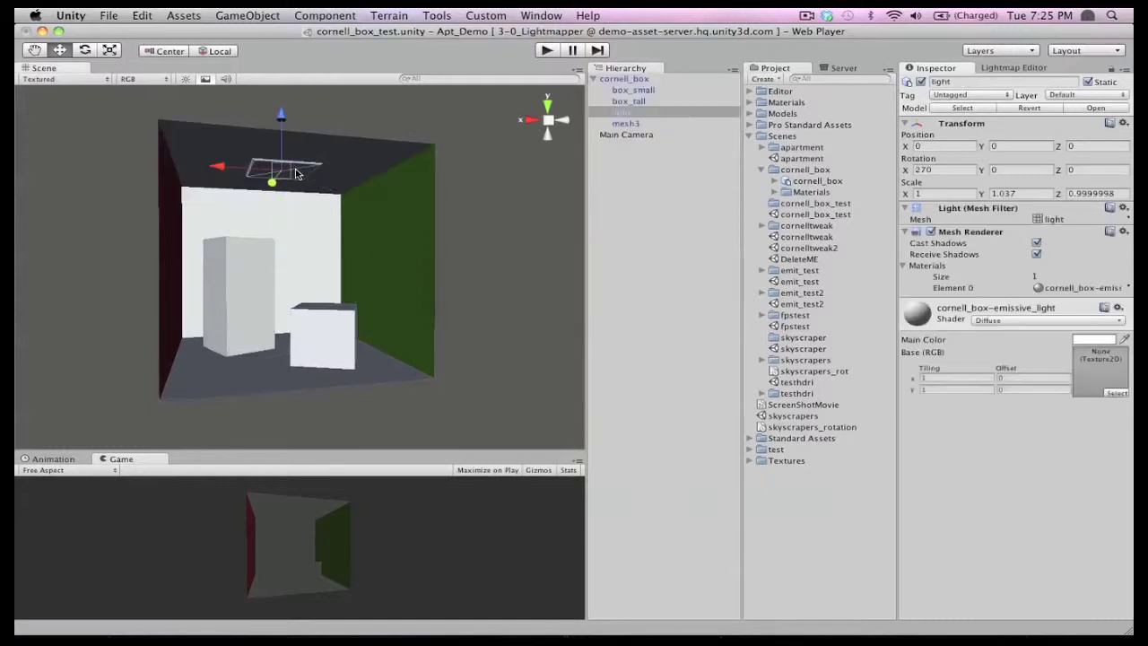
left_click(1011, 320)
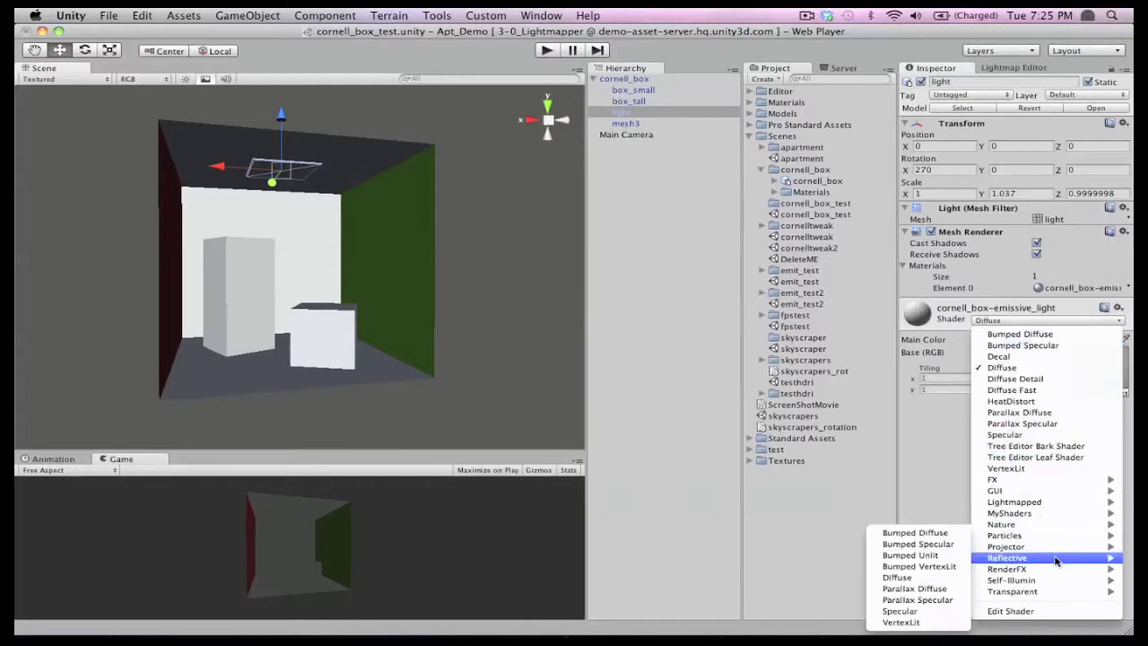
mouse_move(1049, 583)
left_click(930, 580)
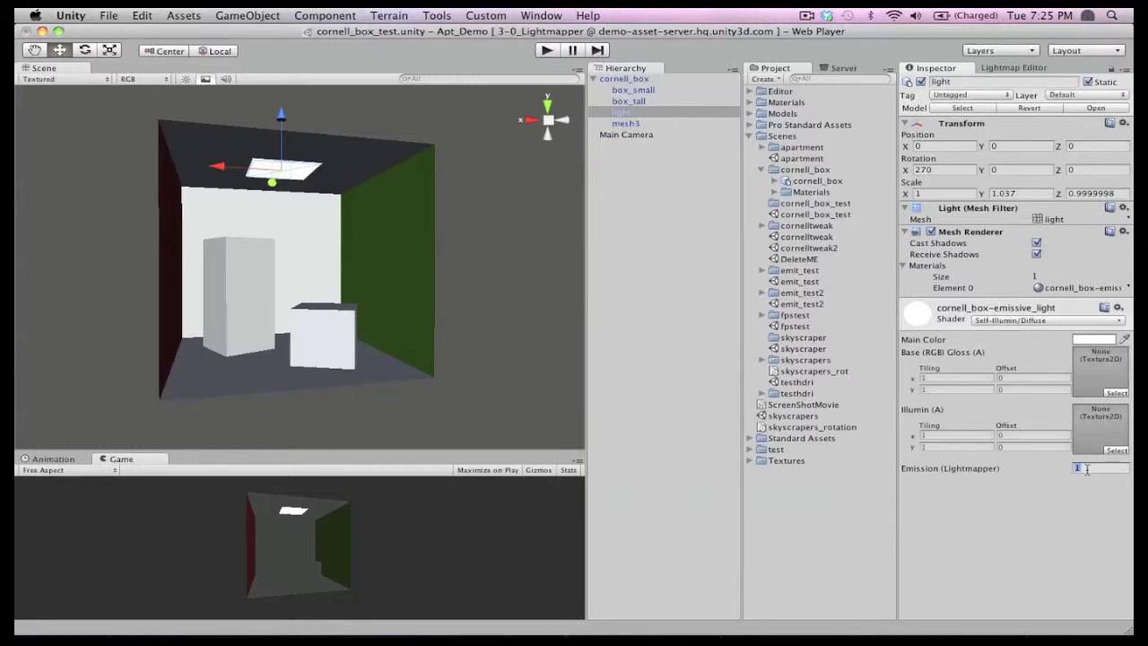
type("7")
left_click(428, 12)
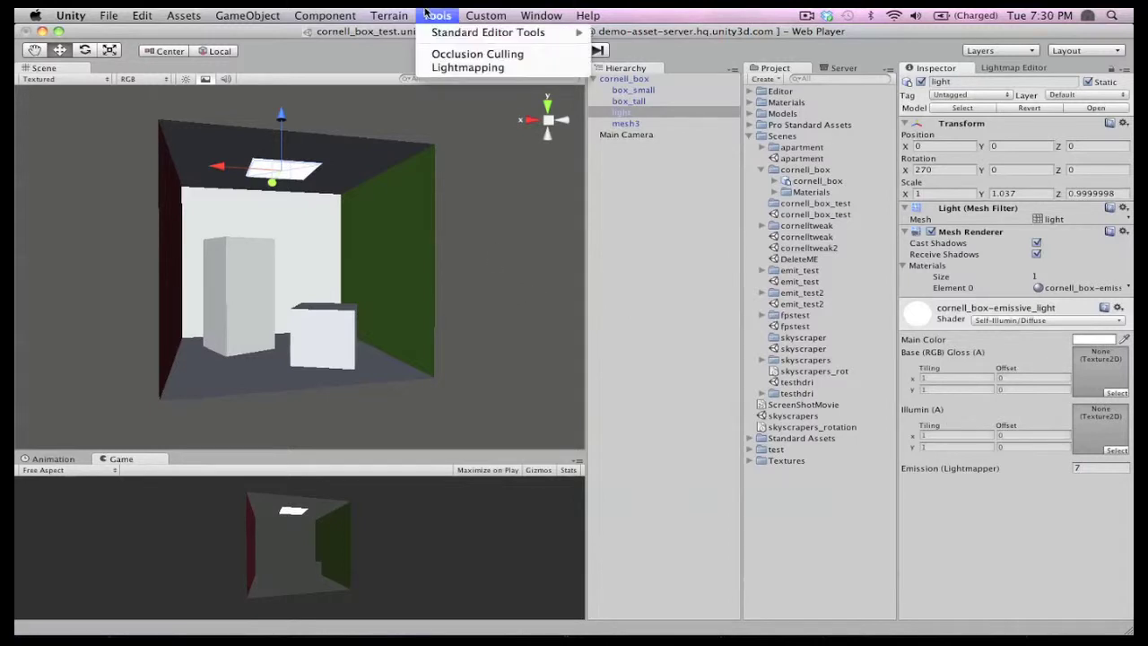
Bake the Cornell box lightmaps from Tools > Lightmapping and orbit to view the colour bleeding
left_click(447, 68)
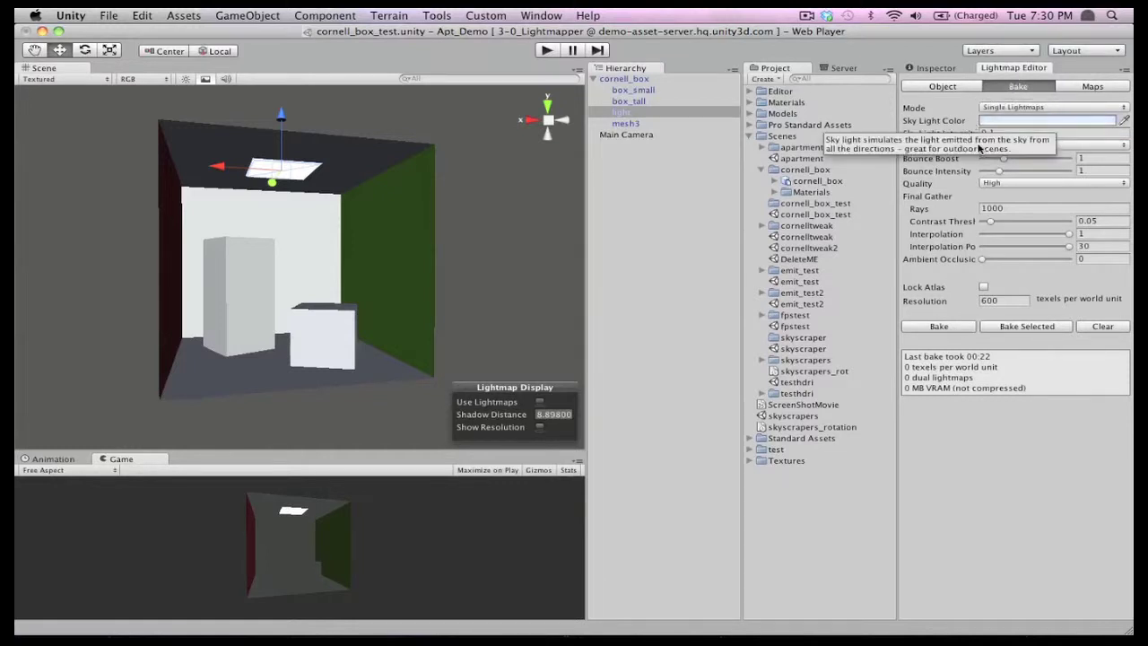
left_click(940, 327)
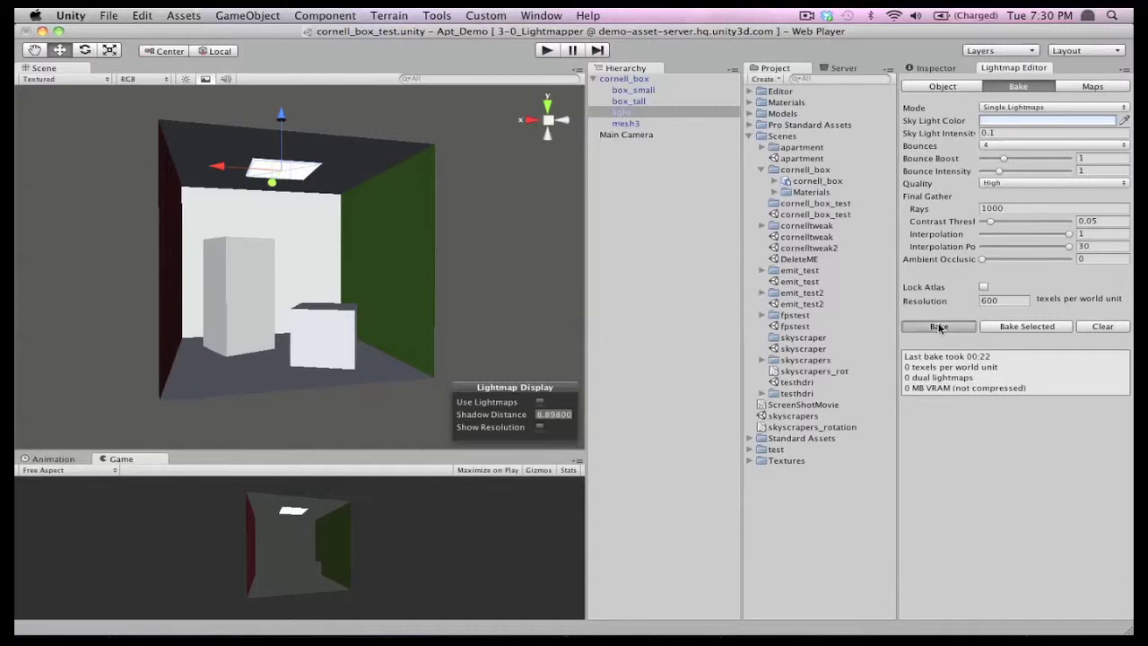
left_click(185, 79)
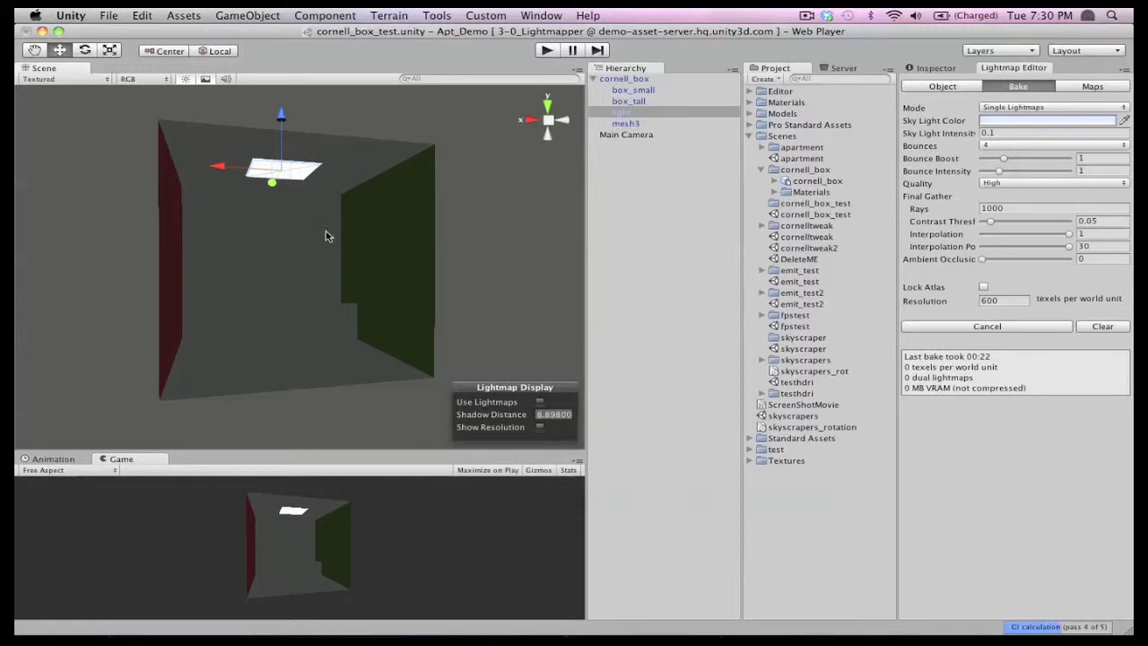
left_click(308, 258)
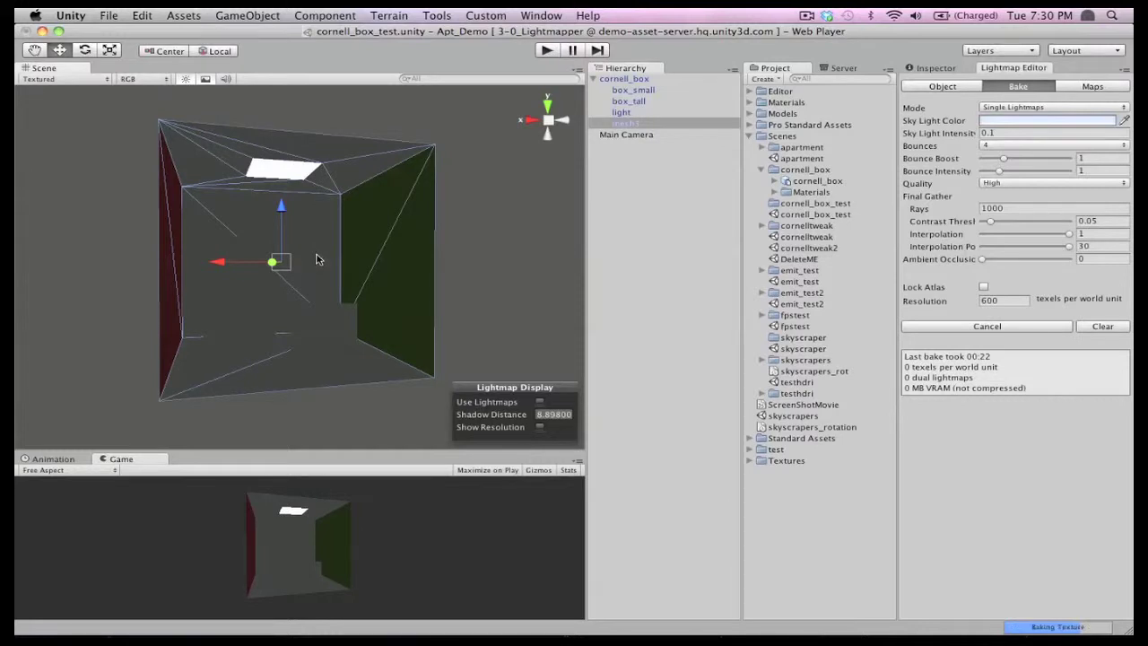
left_click_drag(318, 256, 353, 249, "alt")
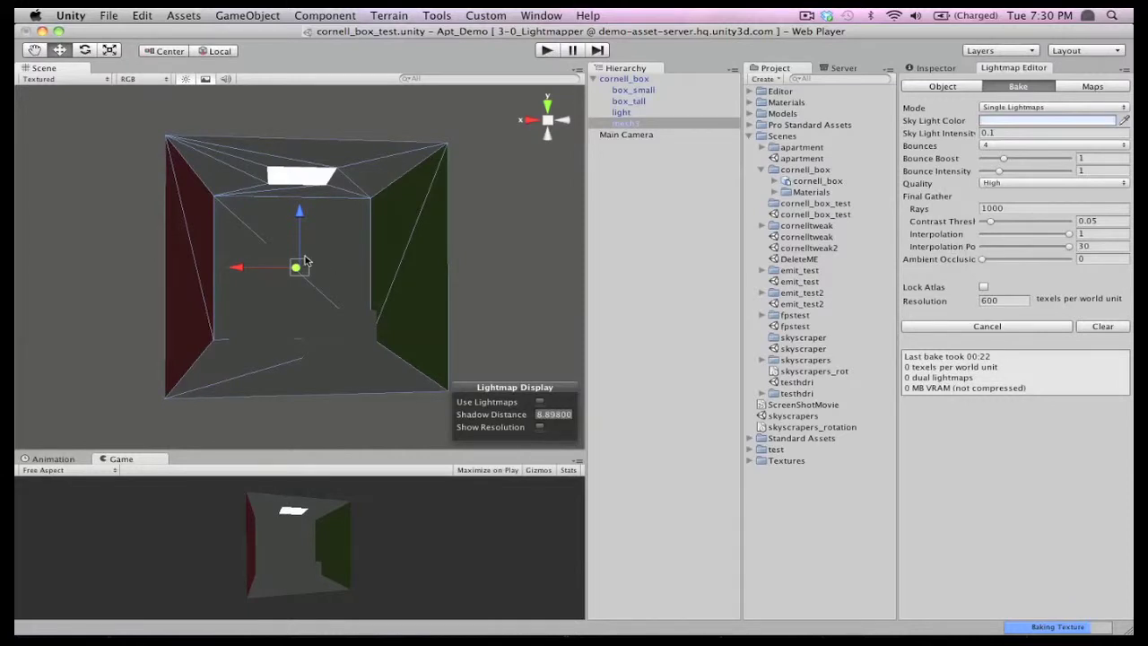
mouse_move(297, 263)
left_mouse_down("alt")
mouse_move(335, 287)
mouse_move(316, 274)
left_mouse_up("alt")
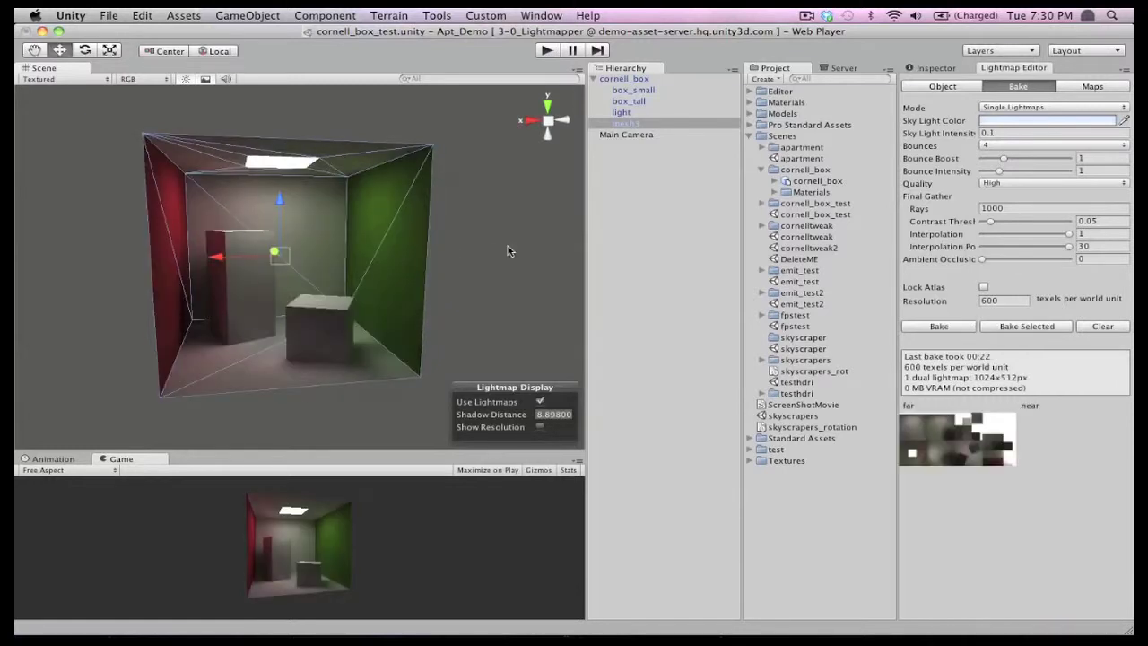
left_click(501, 253)
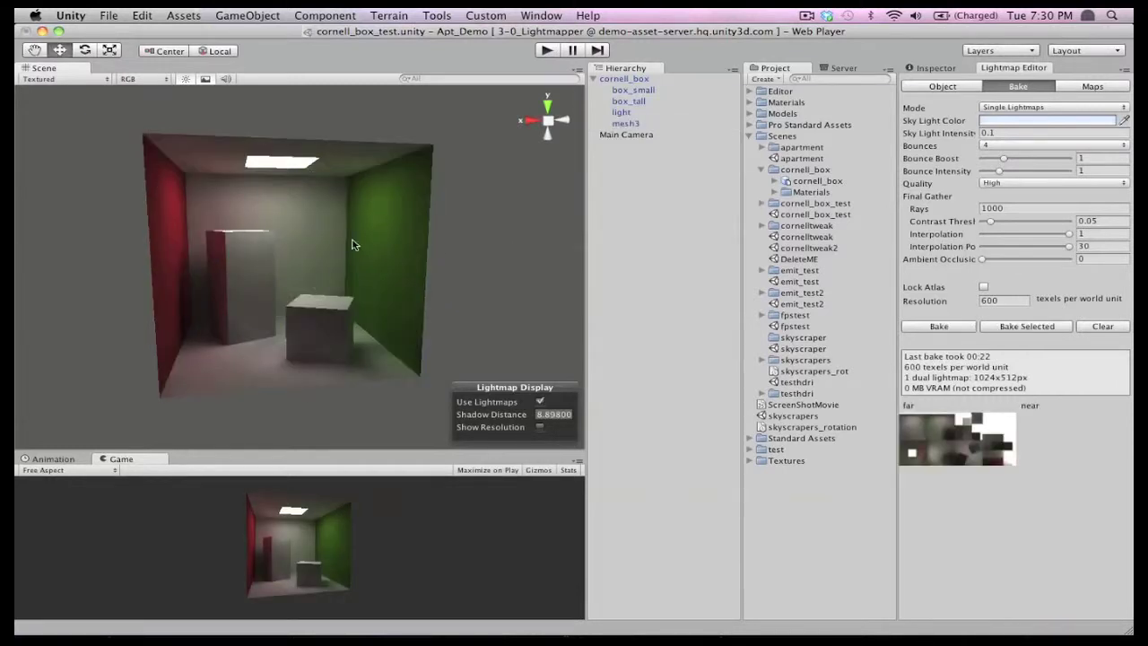
left_click(307, 241)
key("f")
left_click_drag(312, 225, 359, 218, "alt")
left_click(527, 218)
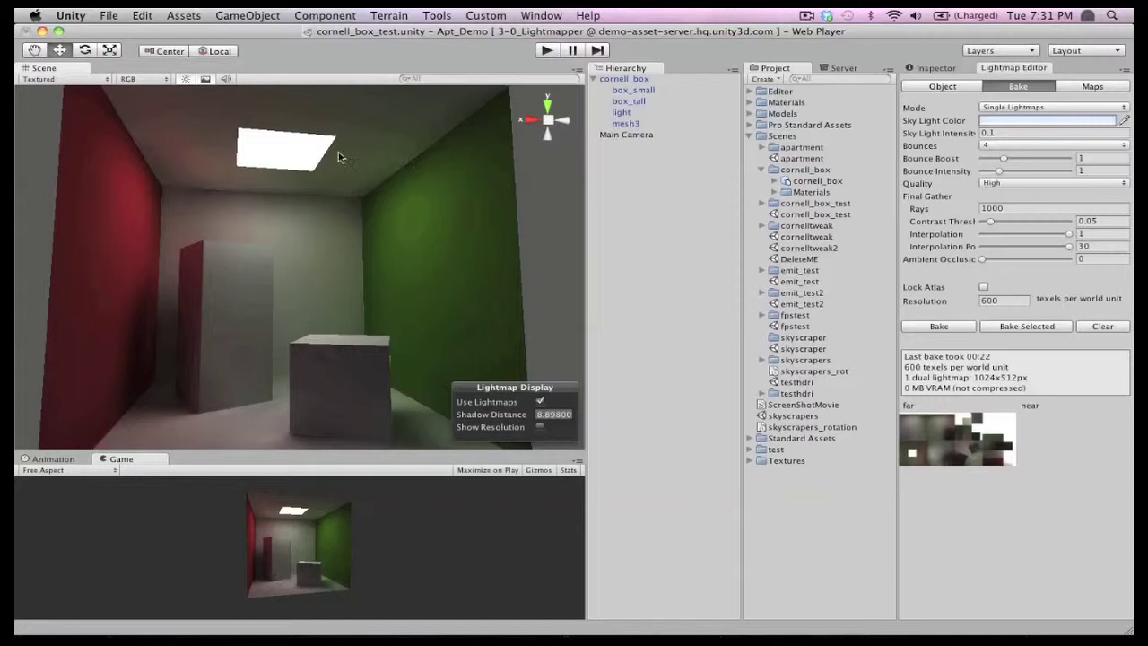
left_click_drag(184, 213, 240, 223, "alt")
scroll(221, 231, "down", 5)
left_click(270, 185)
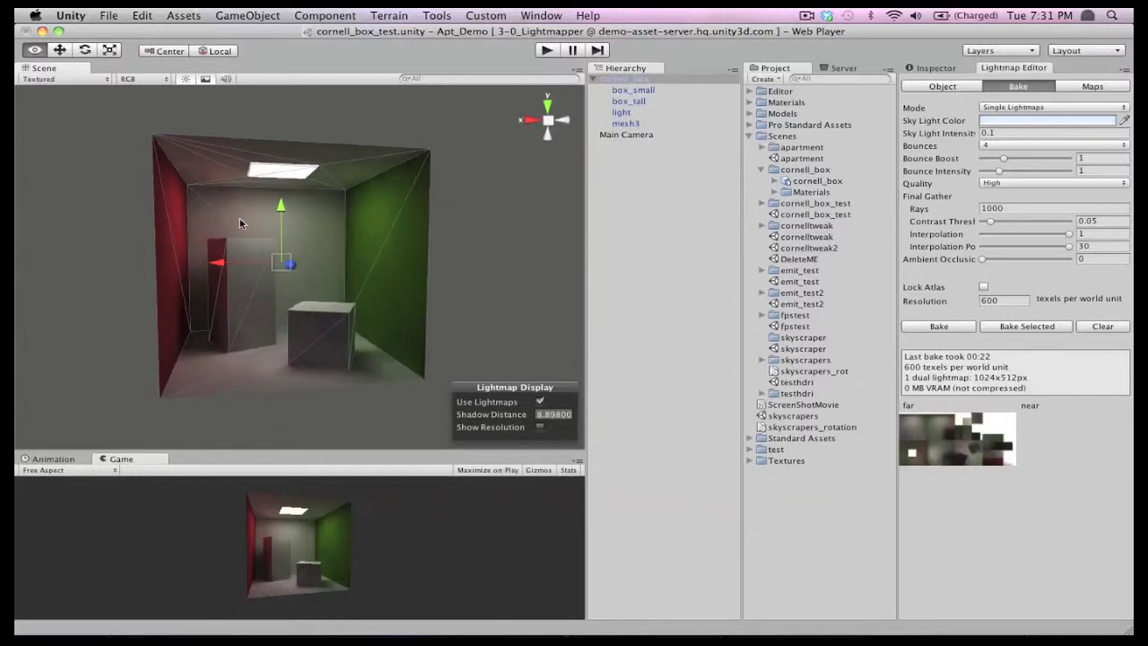
left_click(479, 239)
left_click_drag(346, 246, 293, 236, "alt")
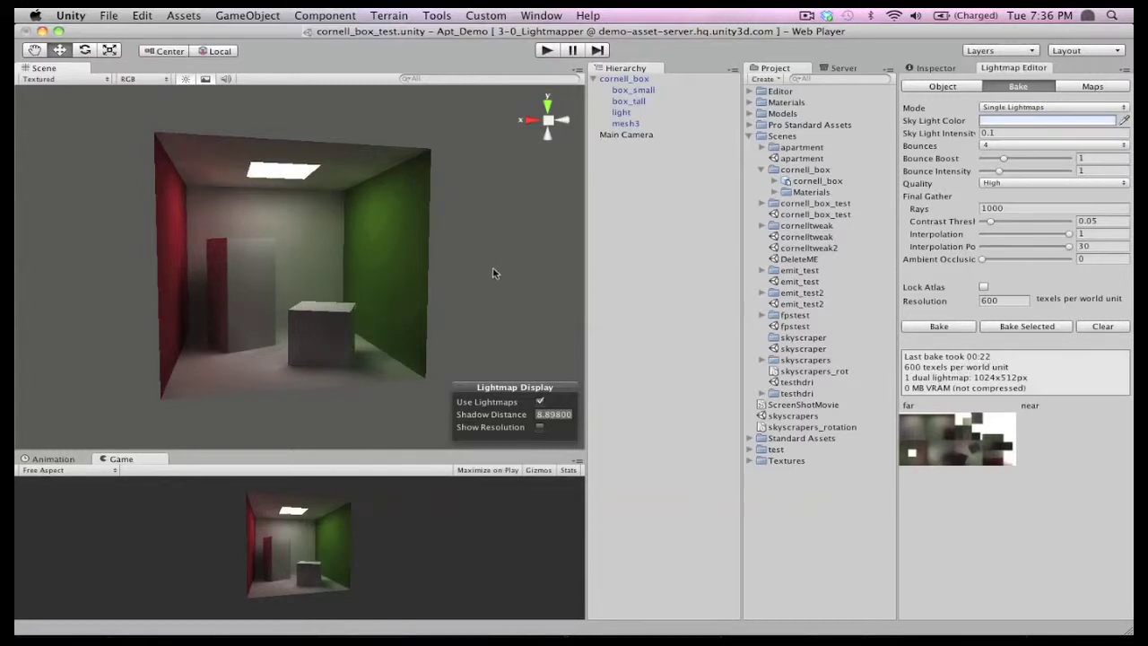
left_click(417, 278)
left_click(418, 278)
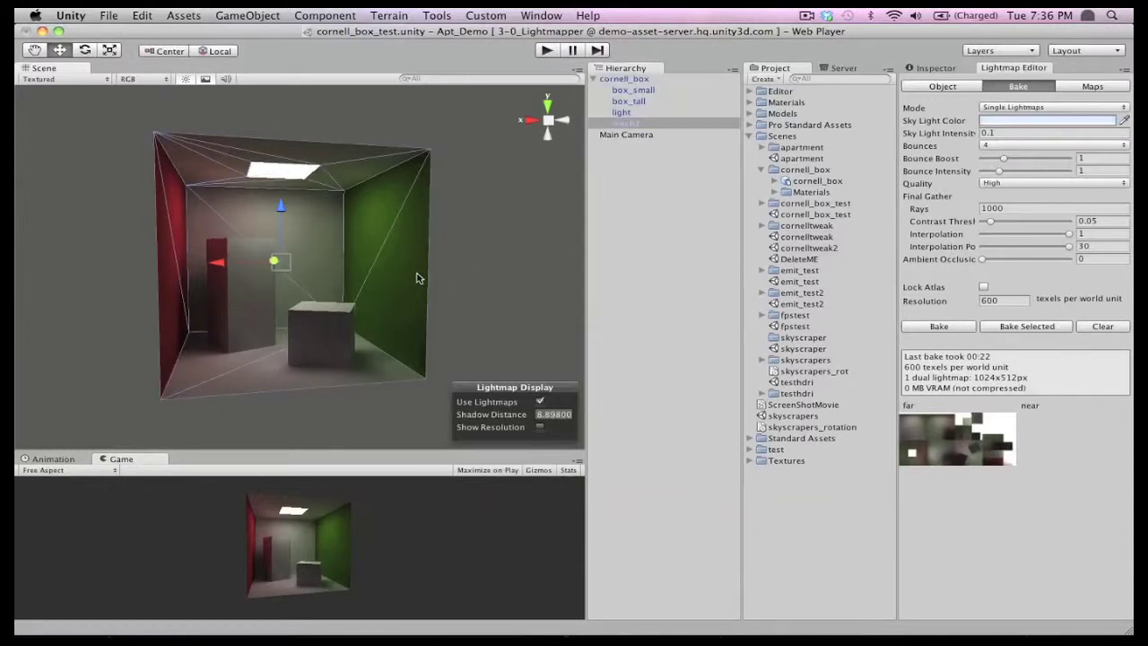
left_click(920, 69)
scroll(1007, 230, "down", 3)
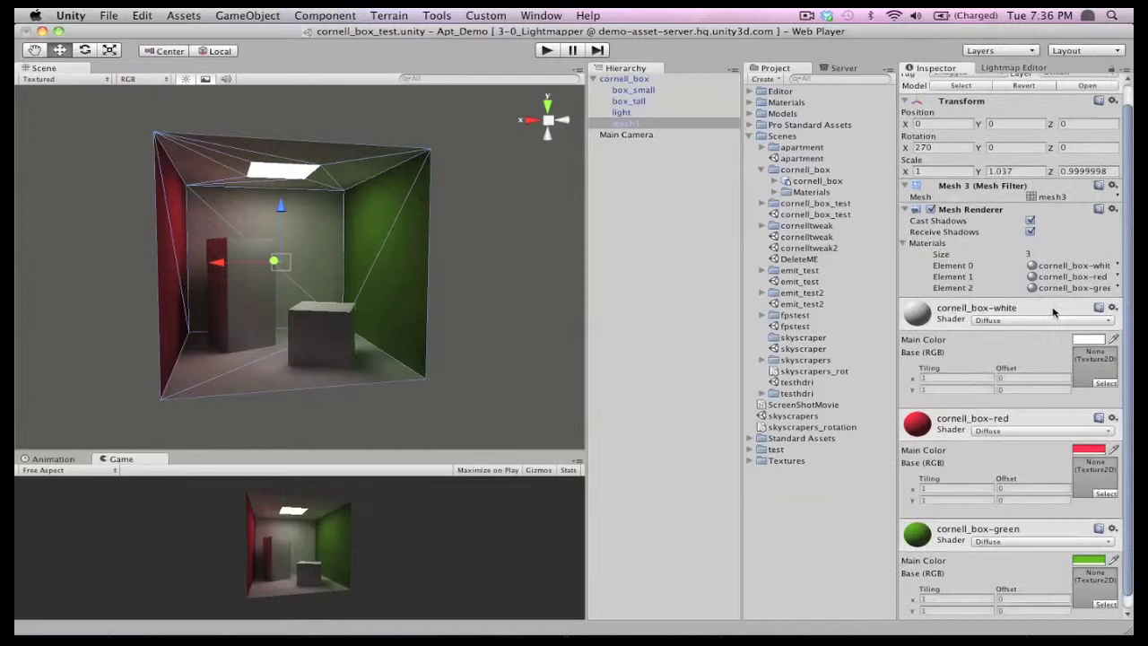
left_click(1052, 529)
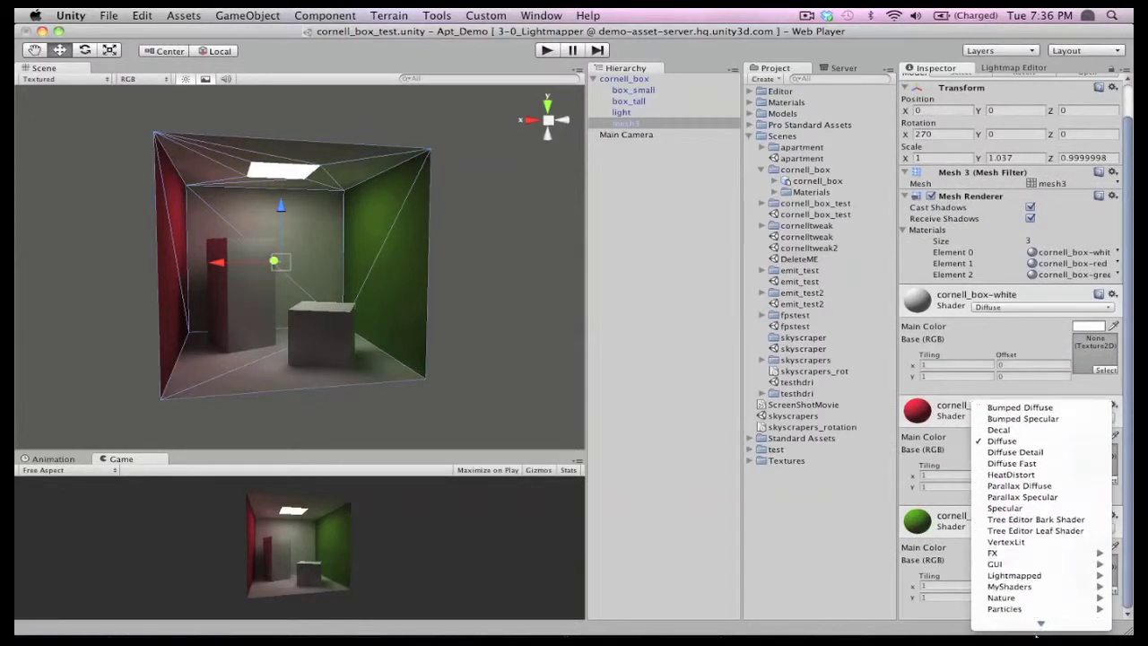
mouse_move(1034, 594)
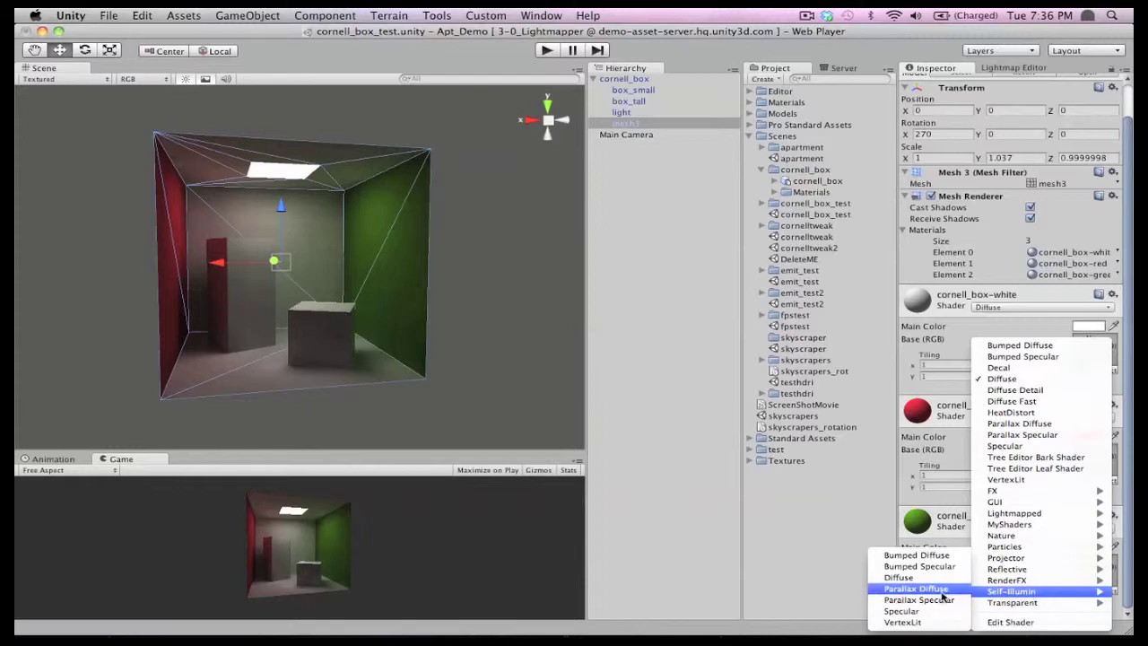
left_click(898, 578)
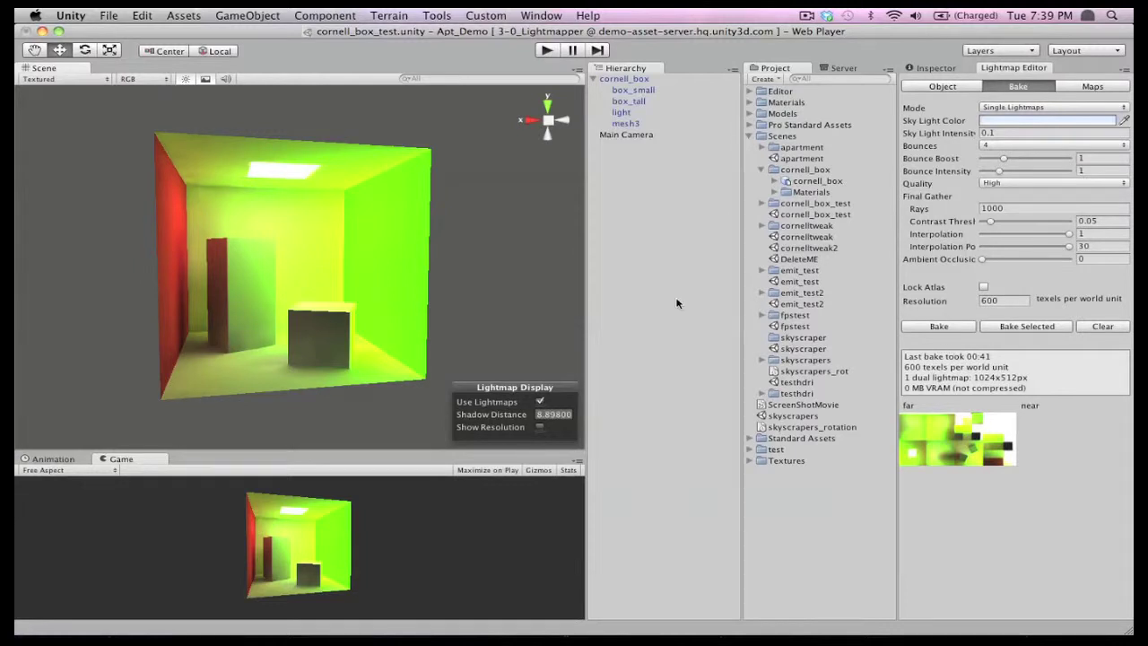
Find LightmapFar-0 through the Maps tab thumbnail and open it in Photoshop
left_click_drag(365, 253, 296, 303, "alt")
scroll(364, 295, "up", 6)
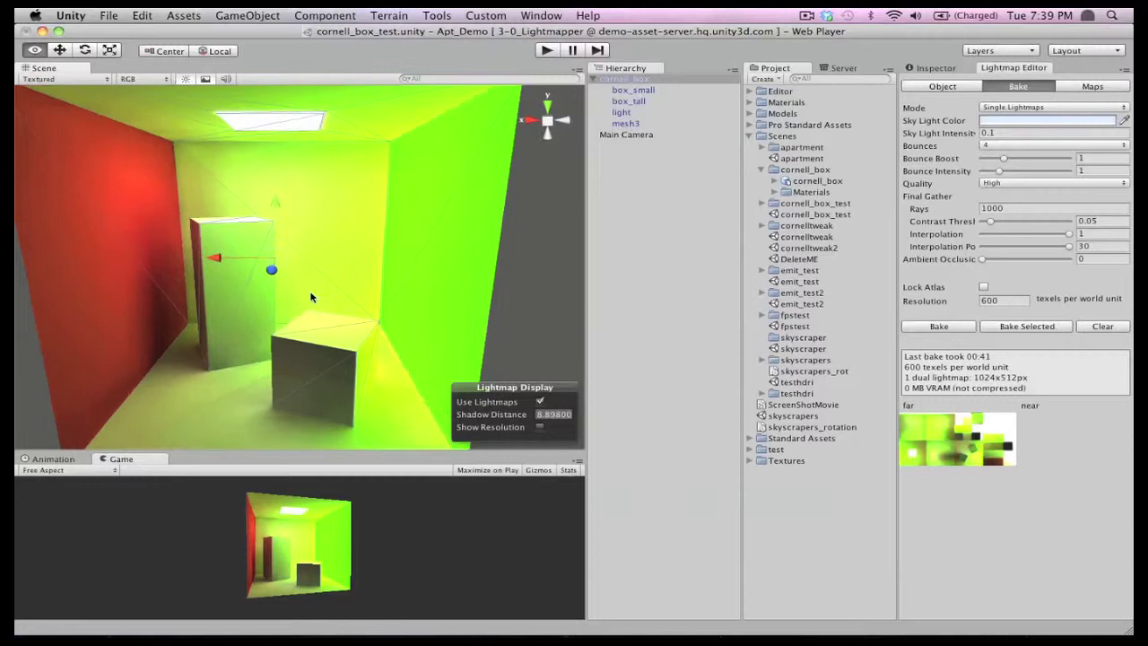
scroll(363, 289, "down", 5)
left_click_drag(384, 287, 412, 292, "alt")
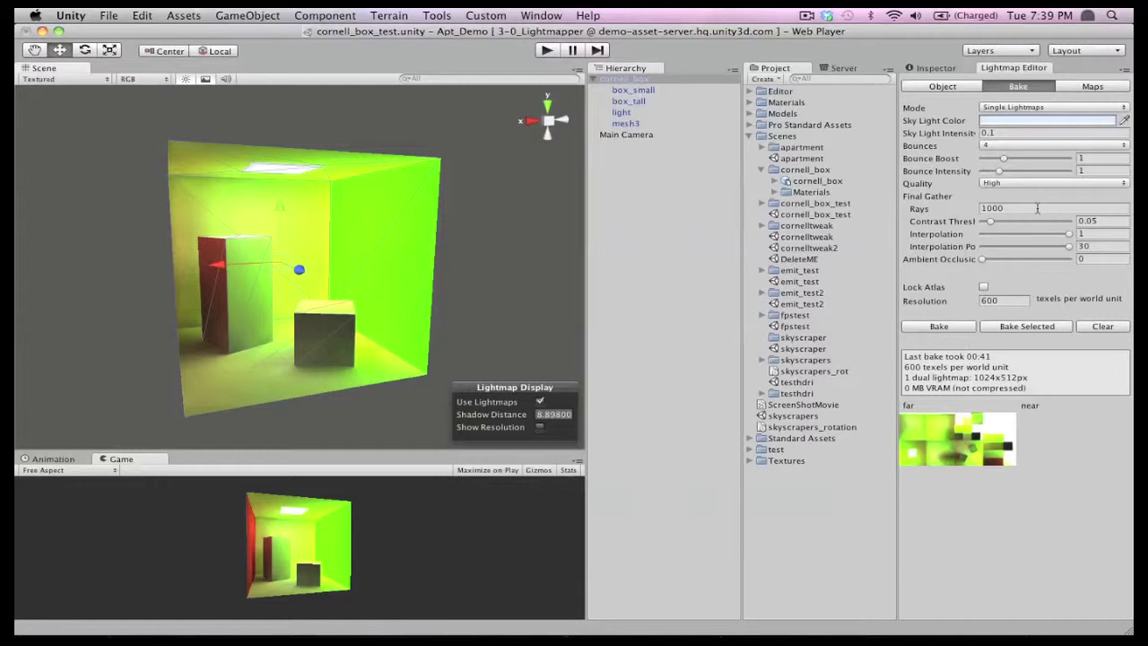
left_click(1077, 86)
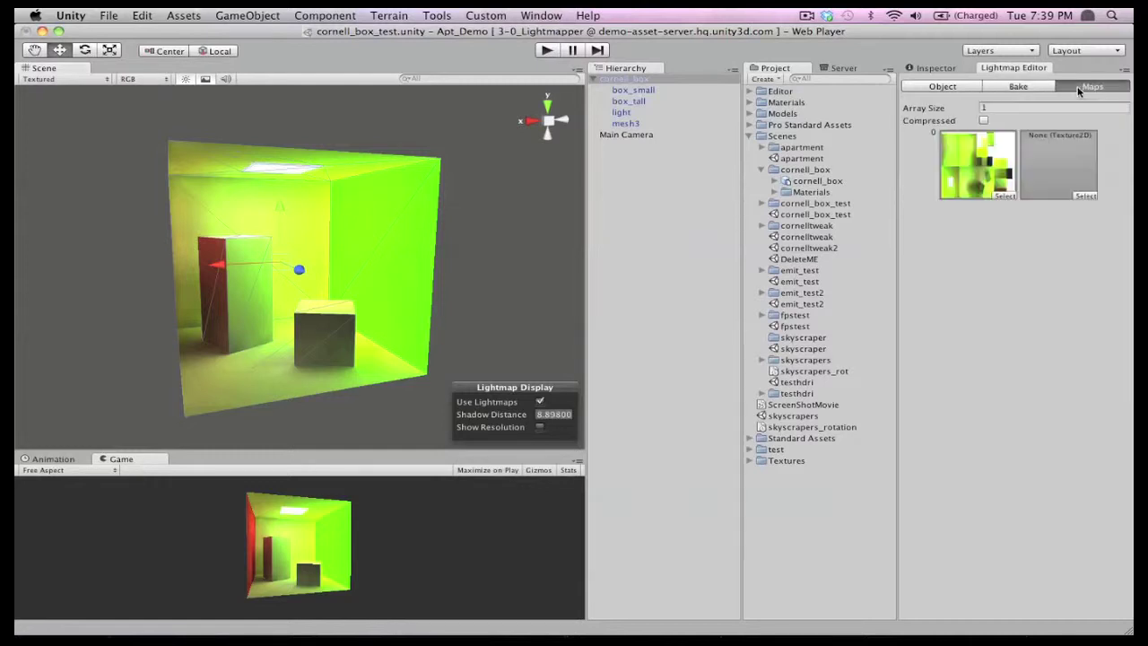
left_click(991, 179)
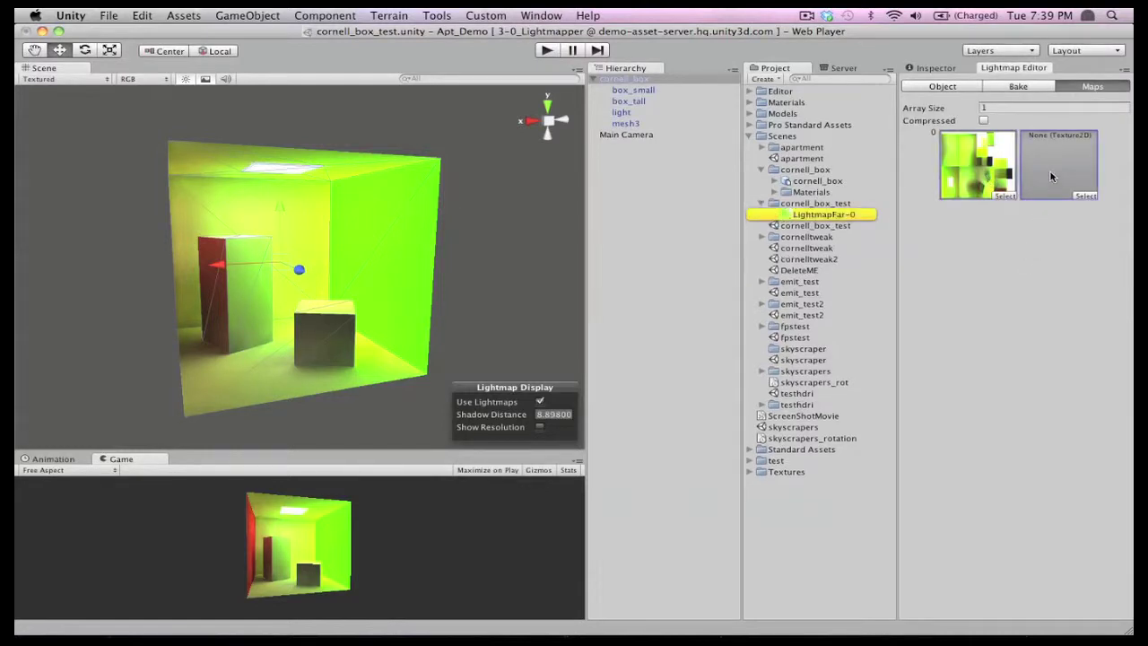
left_click(994, 173)
left_click(825, 217)
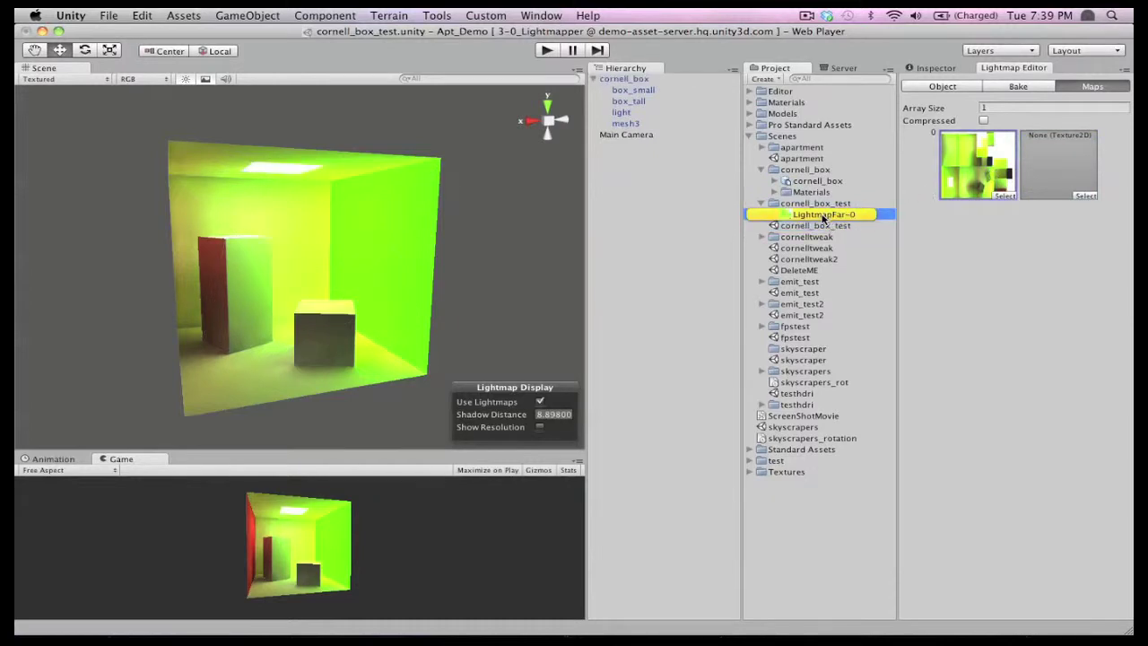
double_click(823, 218)
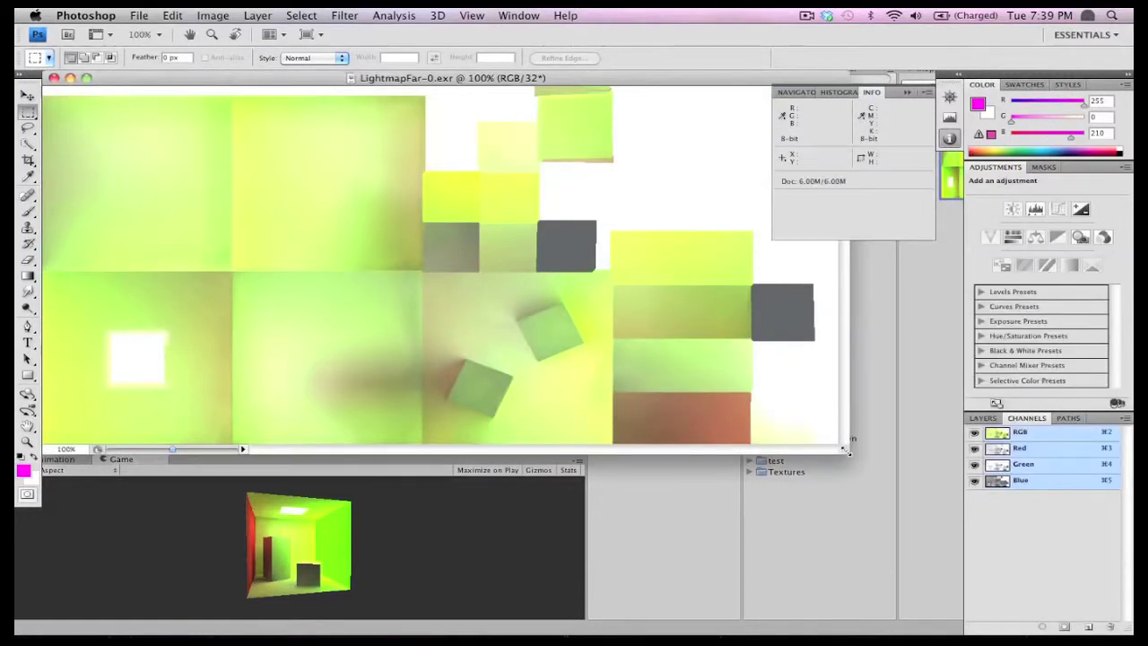
Lower LightmapFar-0's exposure to -2.15, then save and close the document
left_click_drag(847, 451, 953, 543)
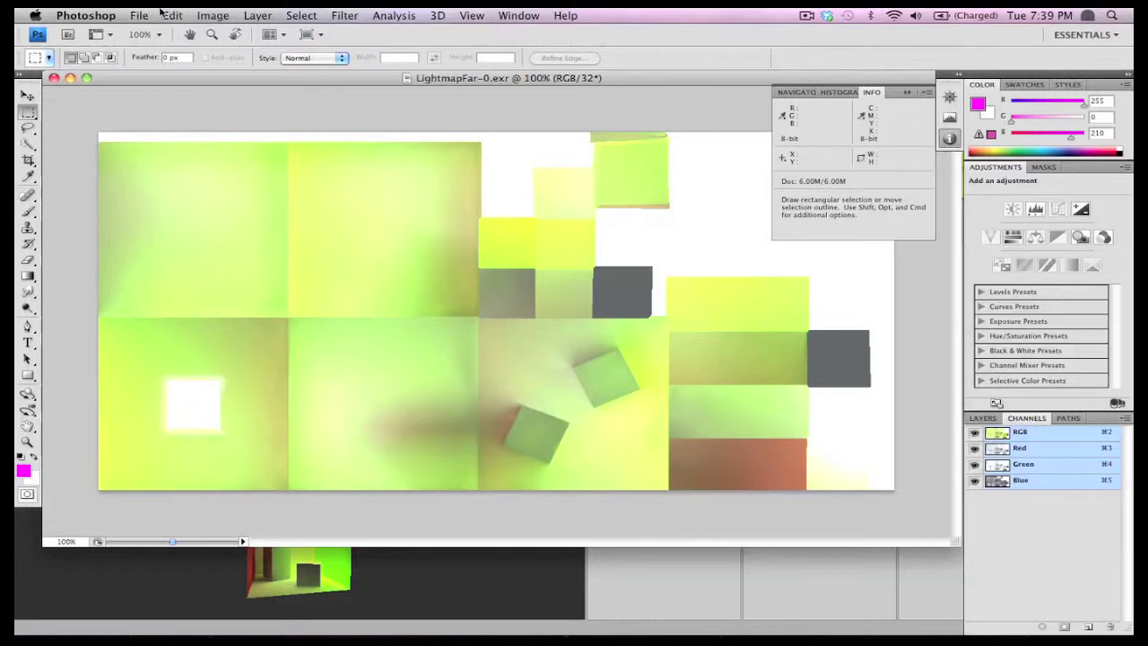
left_click(198, 13)
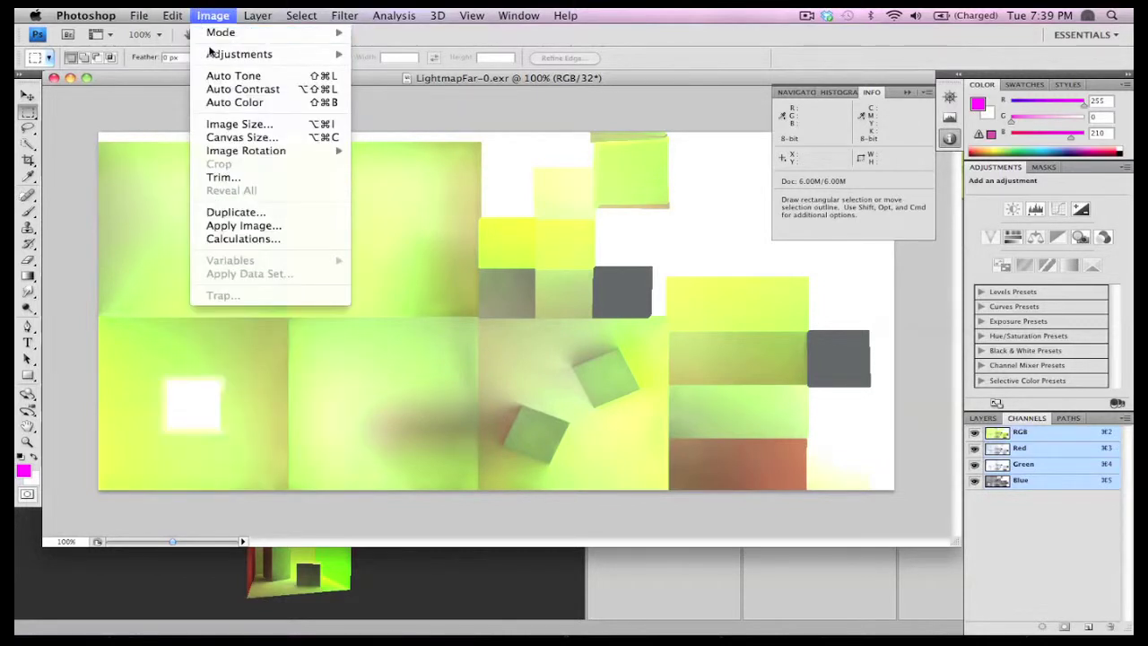
mouse_move(210, 53)
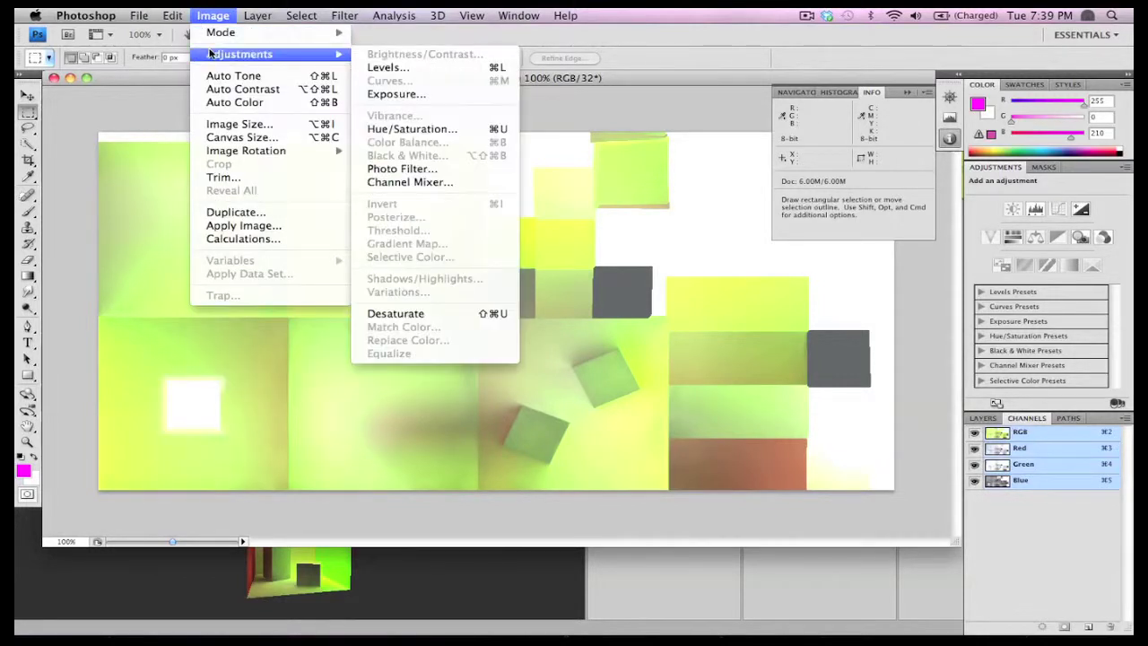
left_click(388, 93)
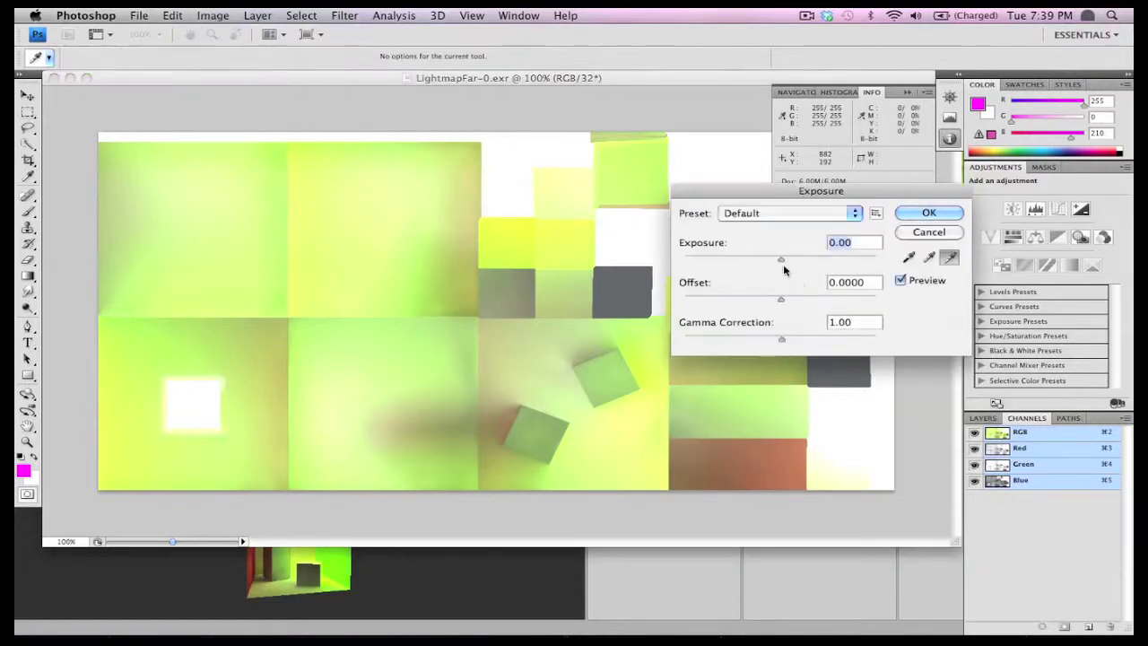
left_click_drag(781, 259, 750, 267)
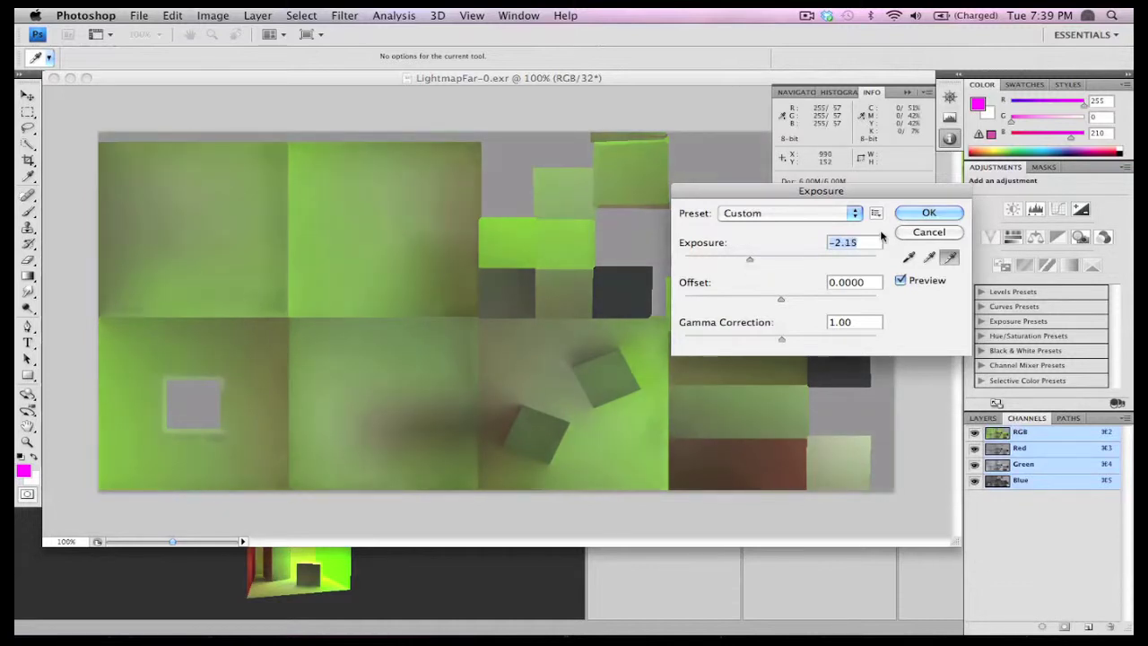
left_click(927, 216)
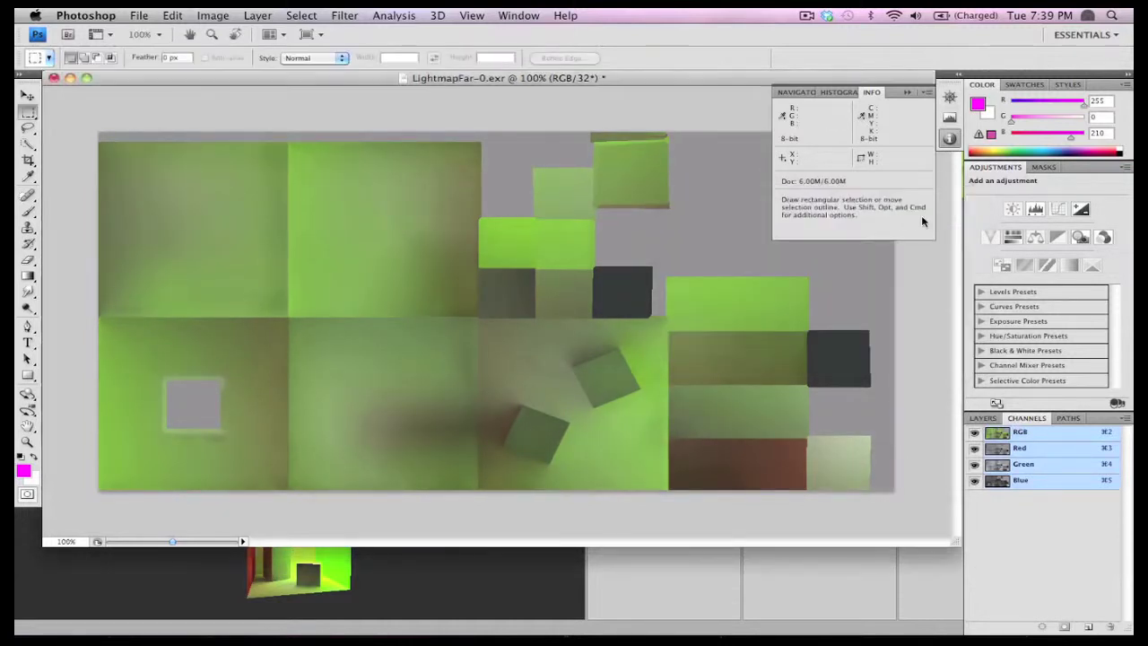
key("super+s")
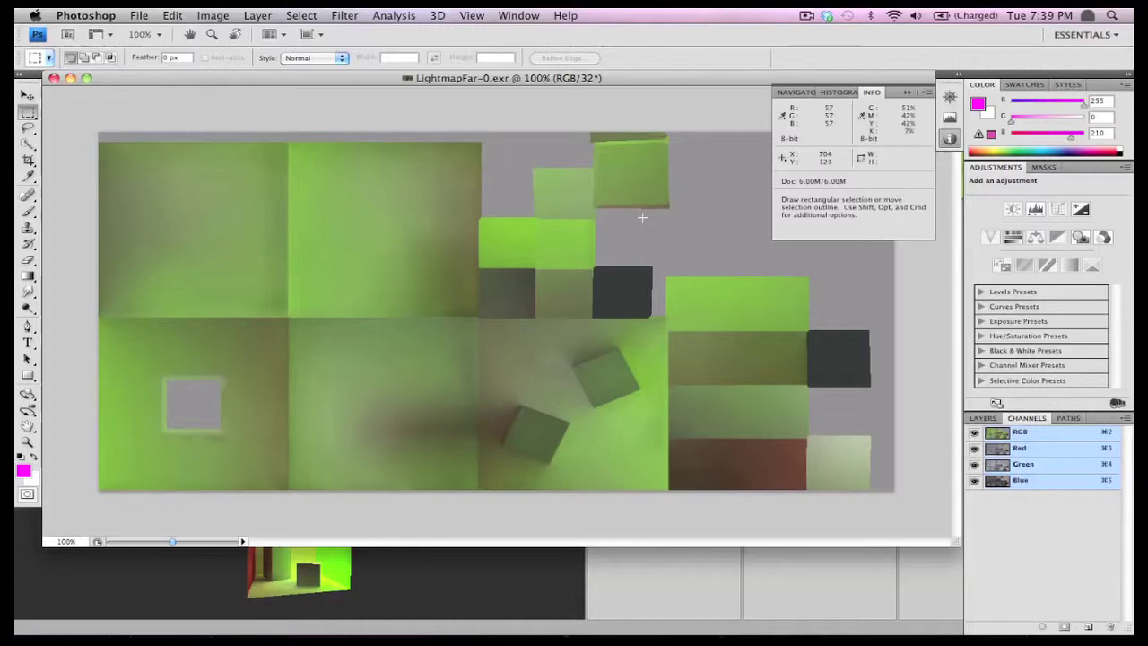
left_click(54, 79)
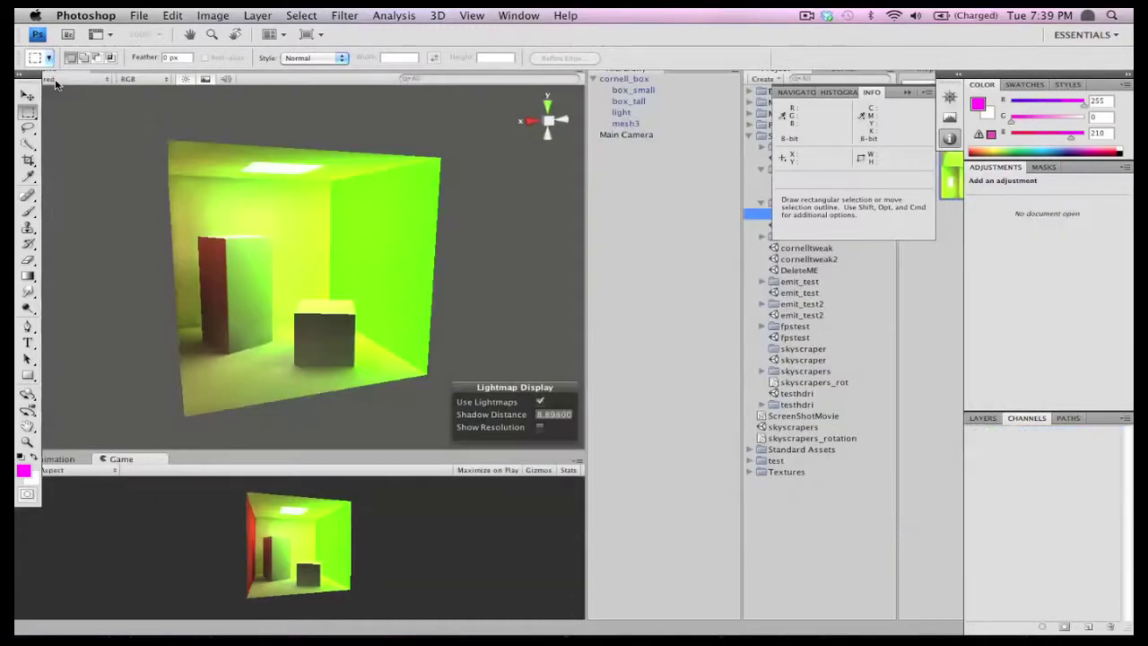
Return to Unity and orbit the Cornell box to see its darker updated lighting
left_click(488, 162)
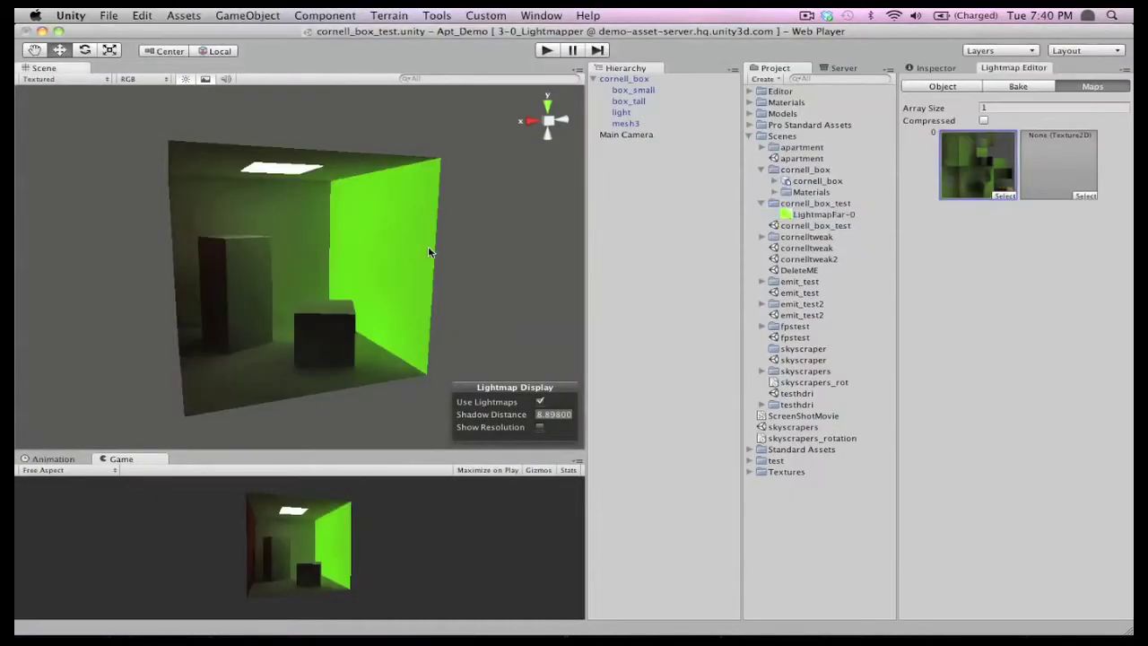
mouse_move(418, 256)
left_mouse_down("alt")
mouse_move(241, 233)
mouse_move(376, 231)
mouse_move(228, 258)
mouse_move(408, 242)
left_mouse_up("alt")
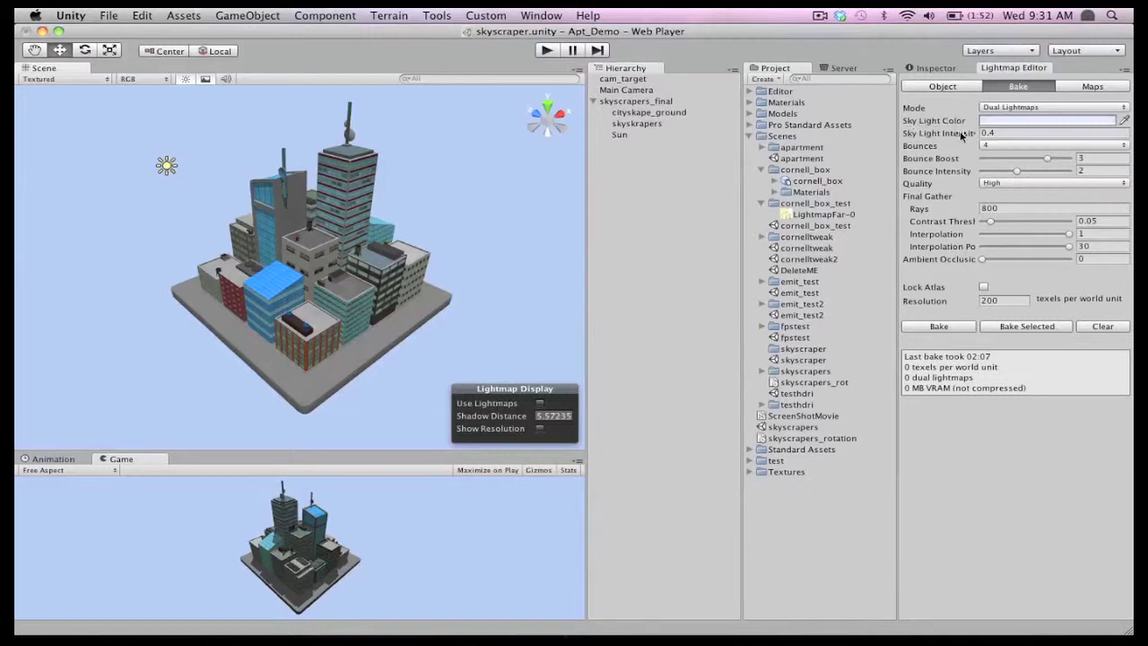
Select the Sun, skyskrapers and cityskape_ground in turn to check their Inspector Static settings
left_click_drag(446, 297, 305, 296, "alt")
left_click(413, 145)
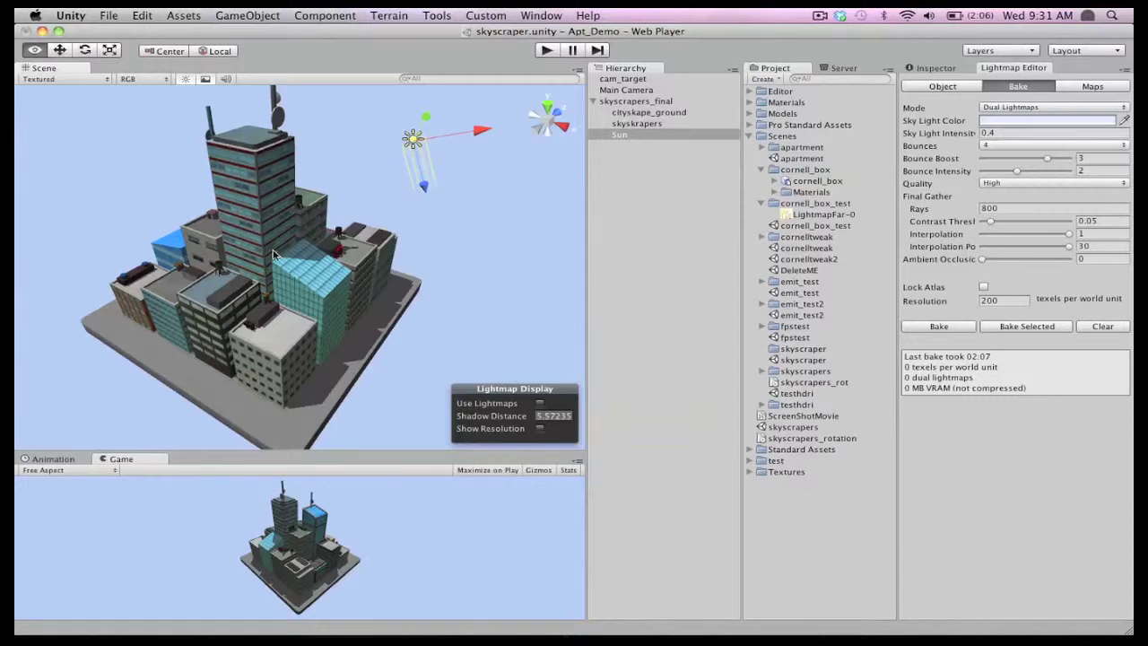
left_click_drag(278, 256, 296, 253, "alt")
left_click_drag(260, 352, 370, 190, "alt")
left_click(372, 183)
left_click(932, 69)
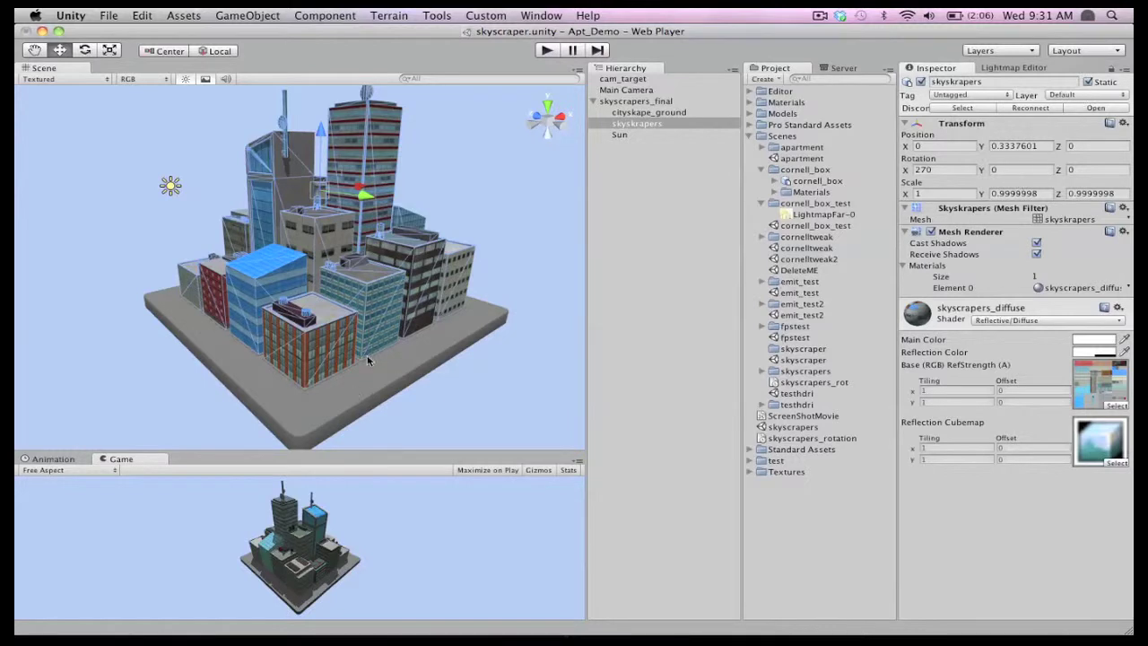
left_click(427, 372)
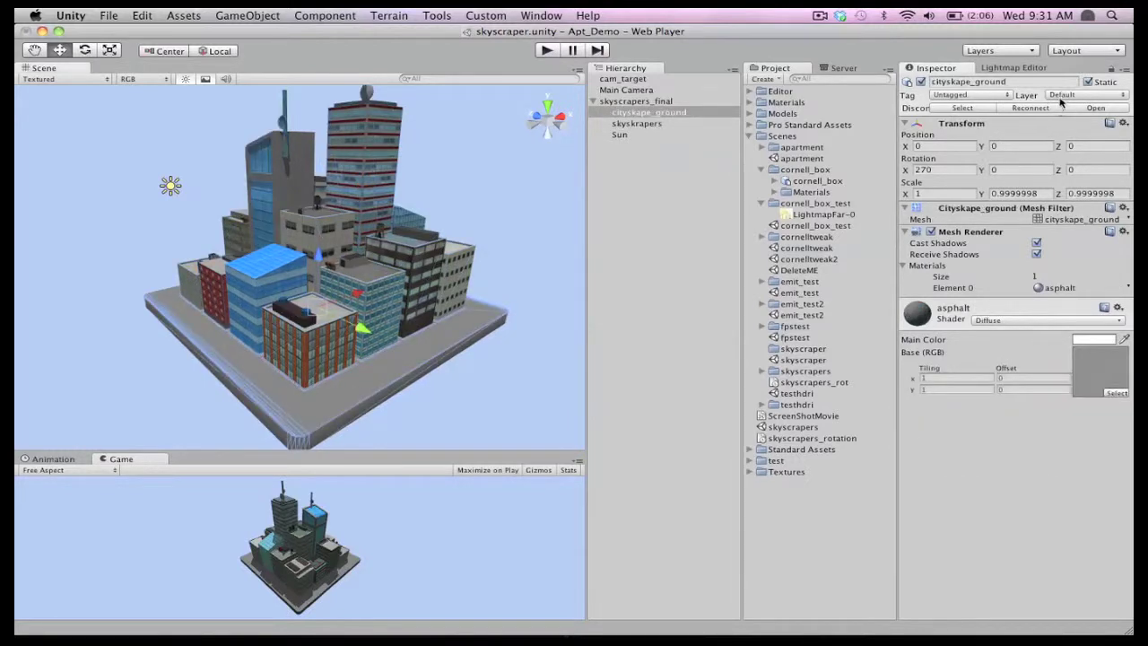
left_click_drag(307, 247, 433, 212, "alt")
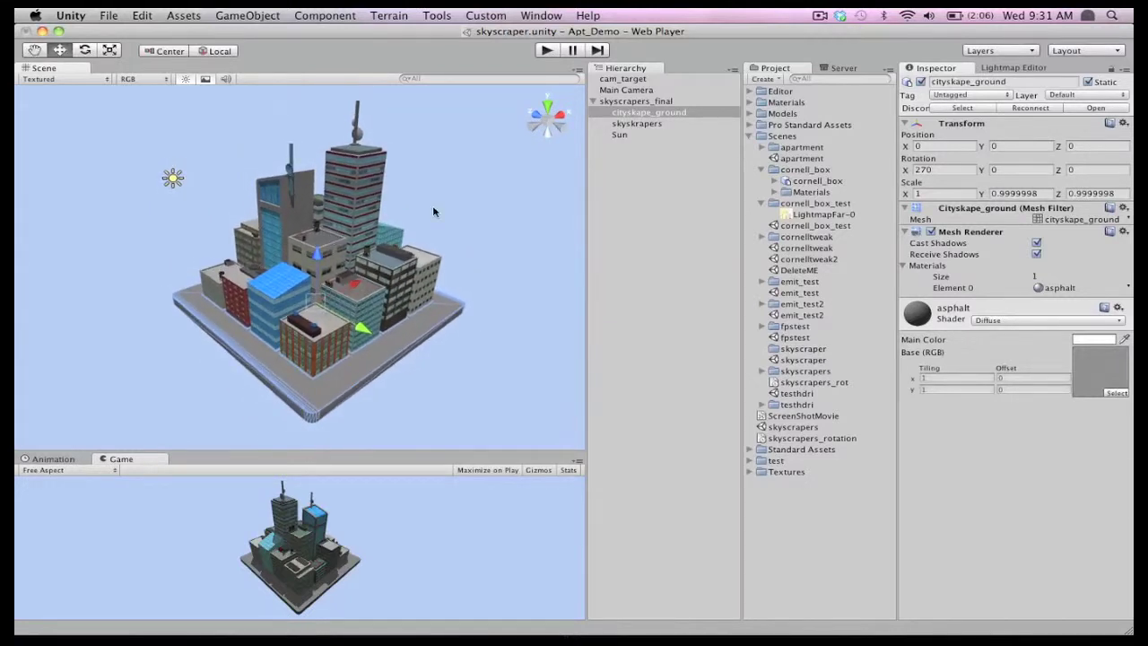
Show the lightmap resolution checker overlay and zoom in on the city's buildings
left_click(1014, 67)
left_click_drag(341, 269, 357, 235, "alt")
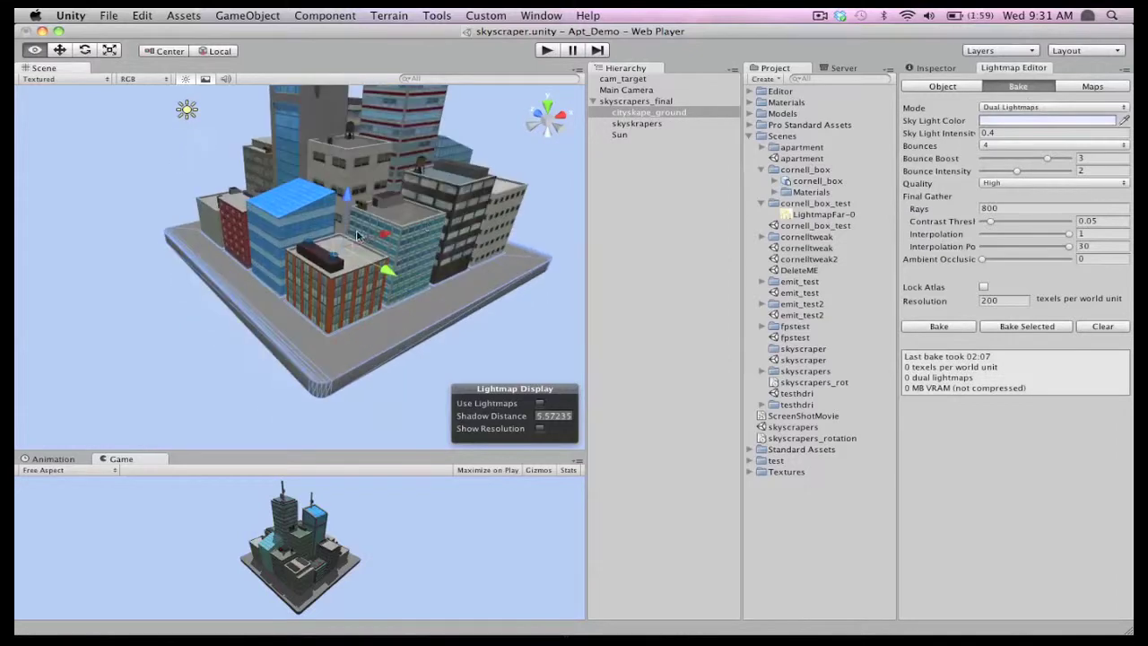
right_click_drag(357, 235, 167, 86, "alt")
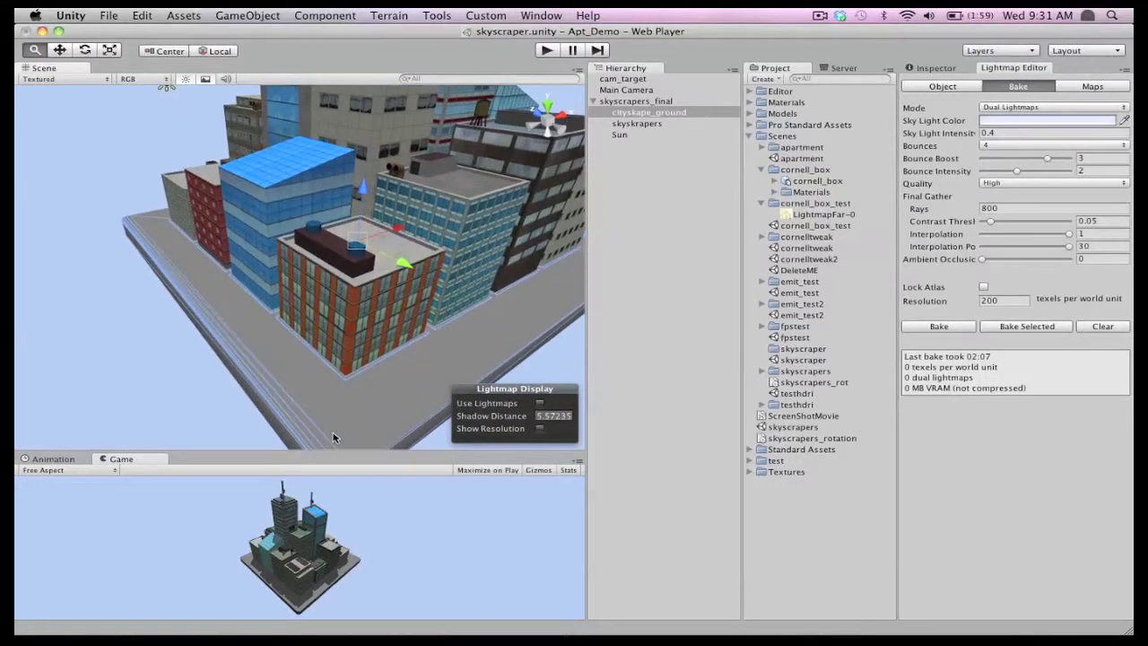
left_click(539, 427)
left_click_drag(287, 341, 353, 335, "alt")
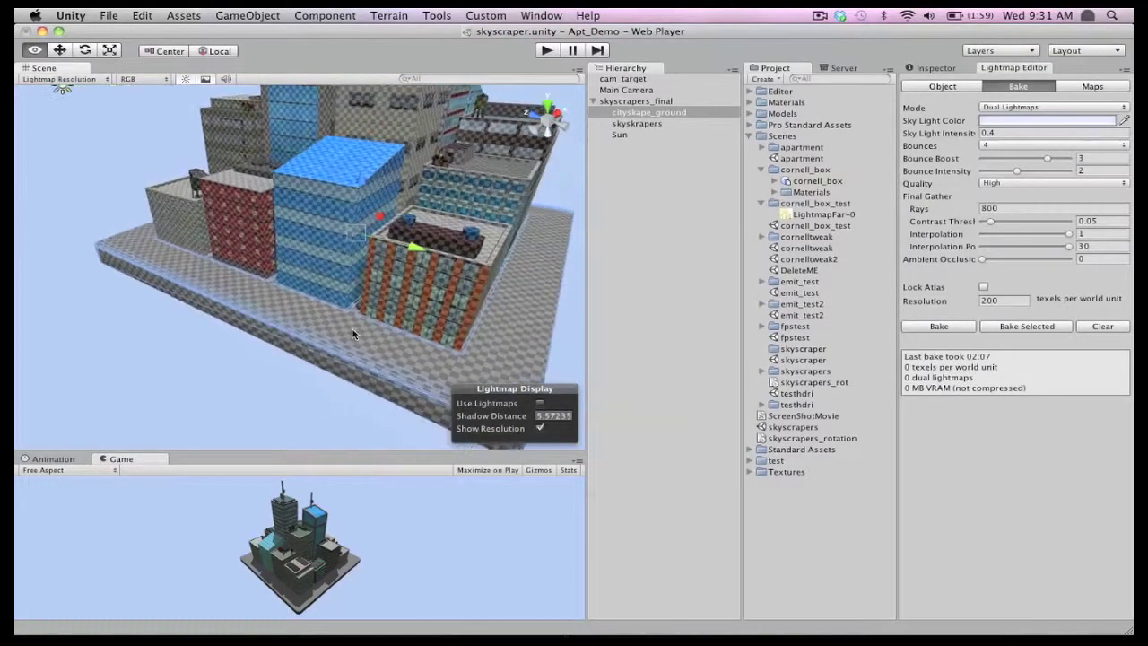
right_click_drag(352, 334, 412, 628, "alt")
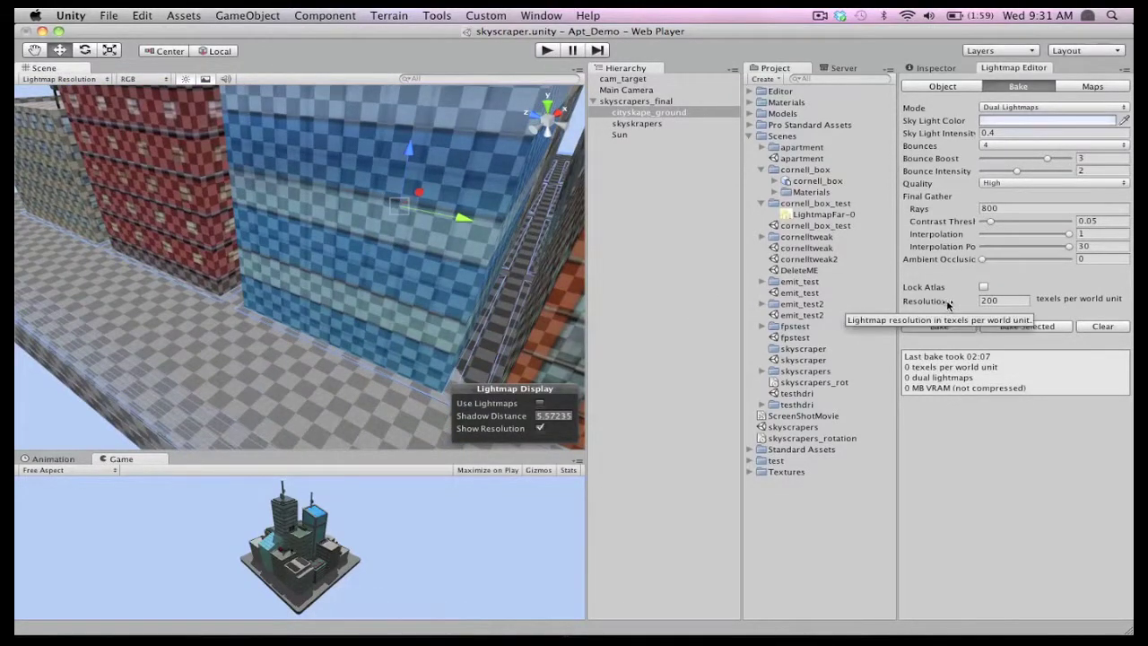
Set the lightmap Resolution to 200 texels per world unit and frame the whole city
left_click_drag(923, 304, 969, 296)
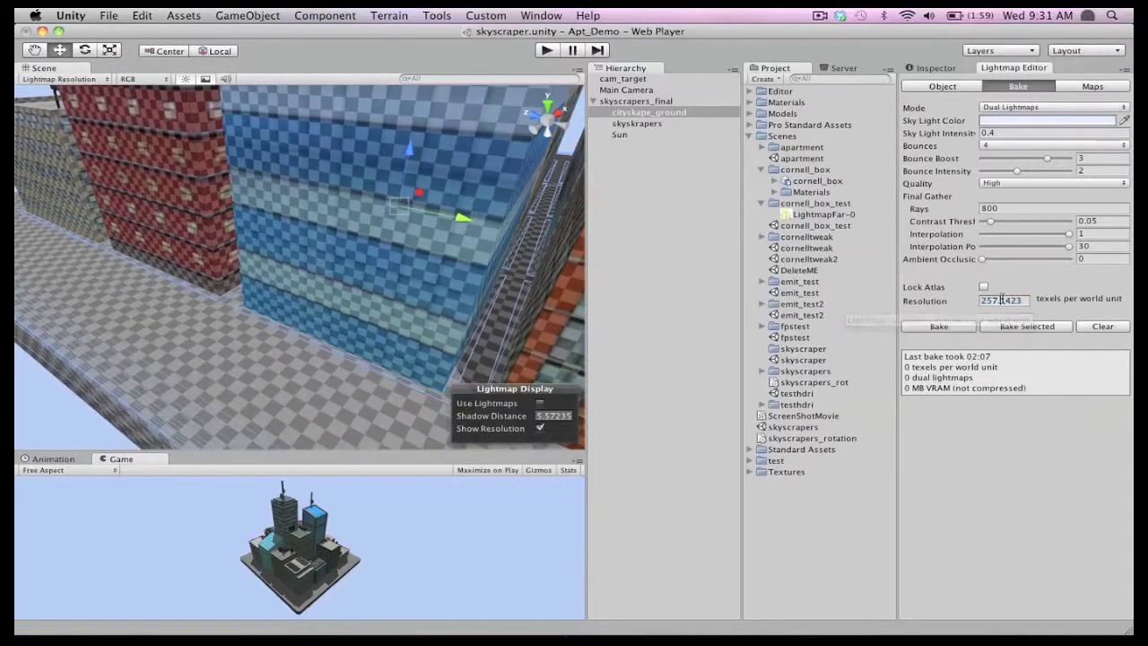
type("200")
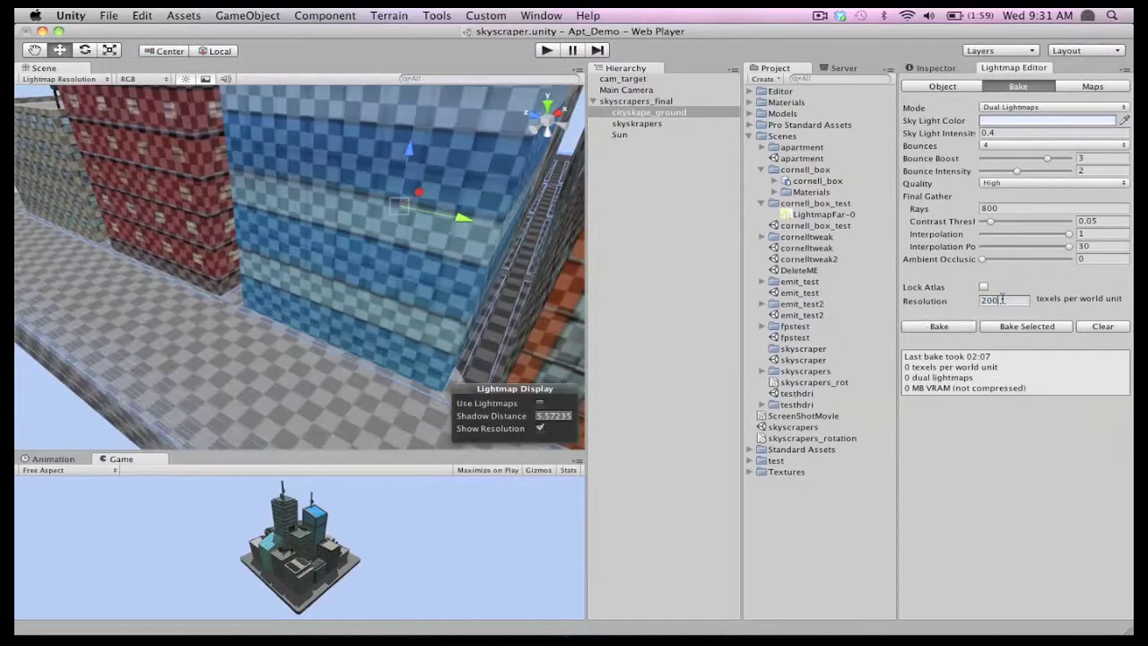
left_click_drag(439, 266, 361, 218, "alt")
scroll(427, 227, "down", 10)
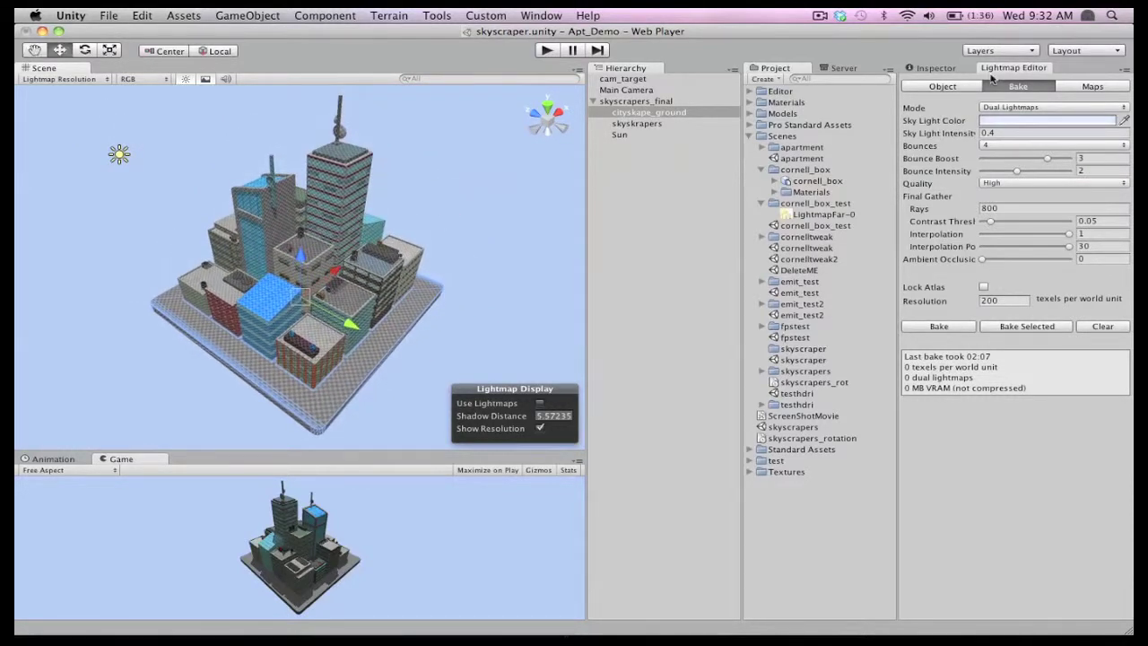
Bake dual lightmaps at 200 texels per unit, hide the resolution checkers, and orbit the lit city
left_click(940, 327)
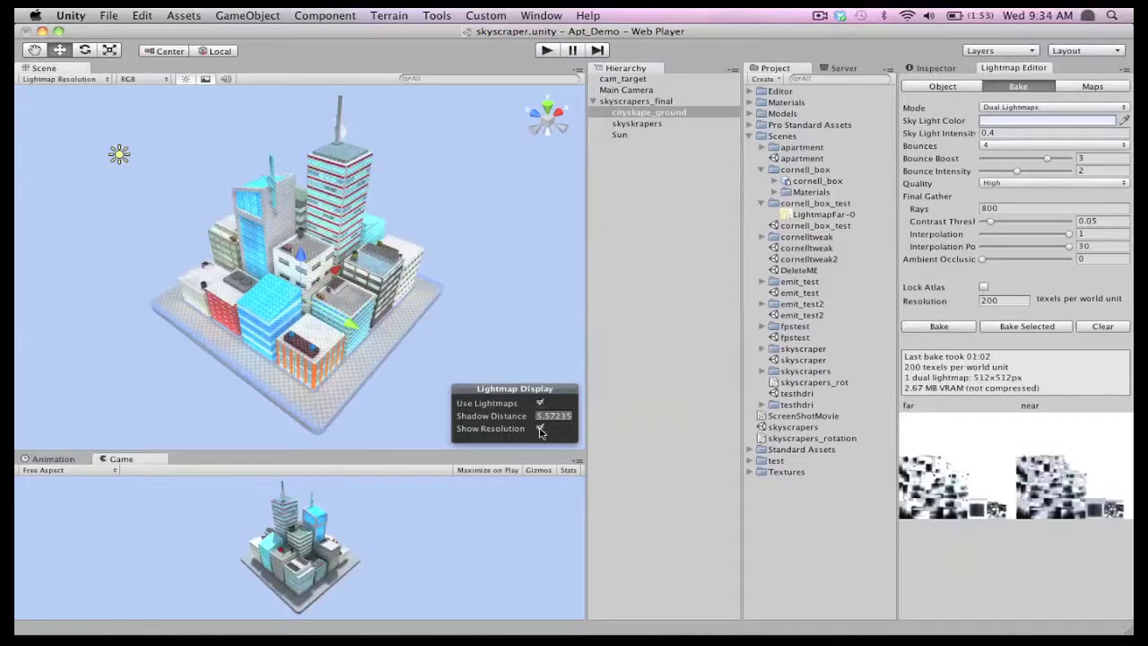
left_click(540, 429)
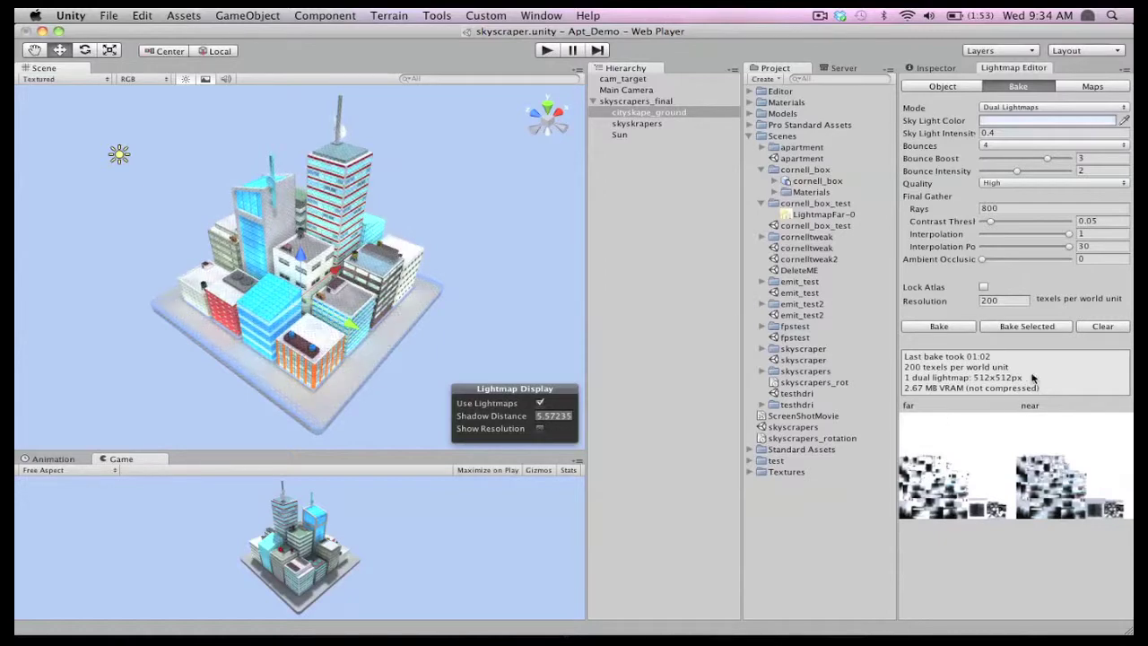
left_click_drag(418, 306, 272, 389, "alt")
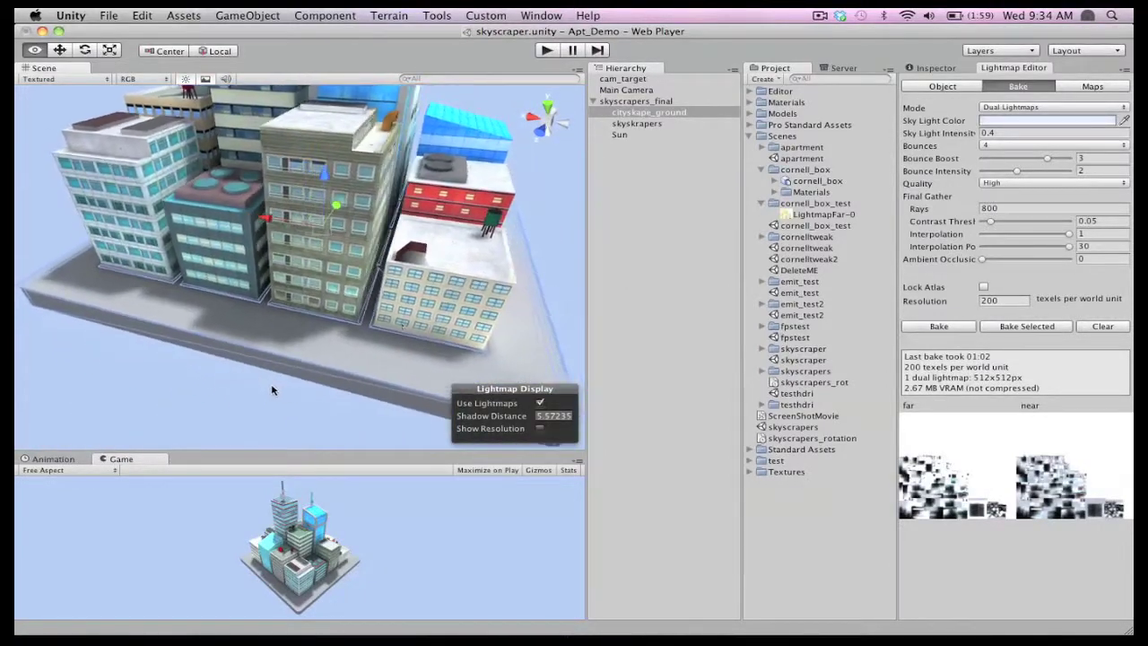
left_click_drag(172, 333, 408, 273, "alt")
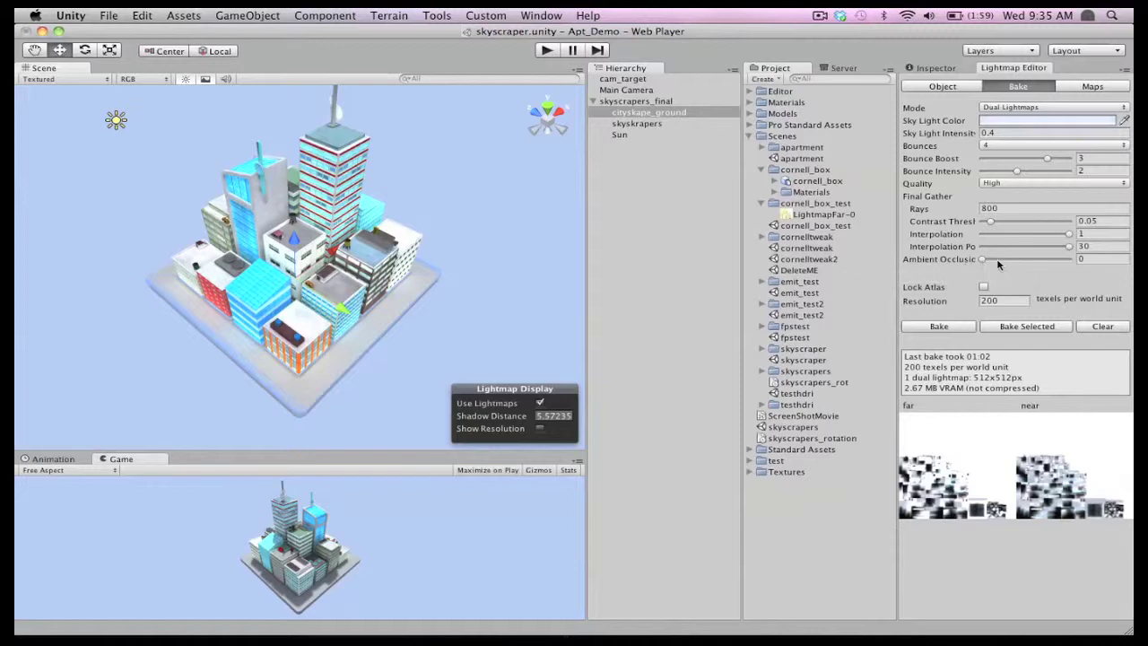
Rebake the city with ambient occlusion 1, 1000 Final Gather rays and resolution 800
left_click_drag(984, 262, 1116, 259)
left_click(946, 207)
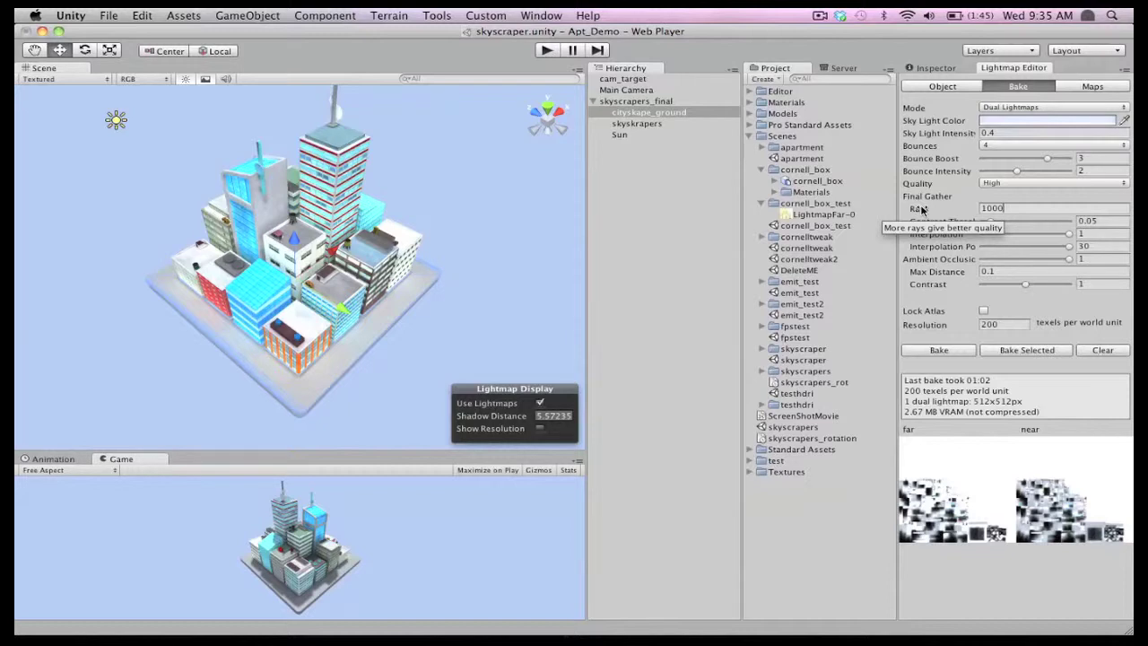
left_click(994, 324)
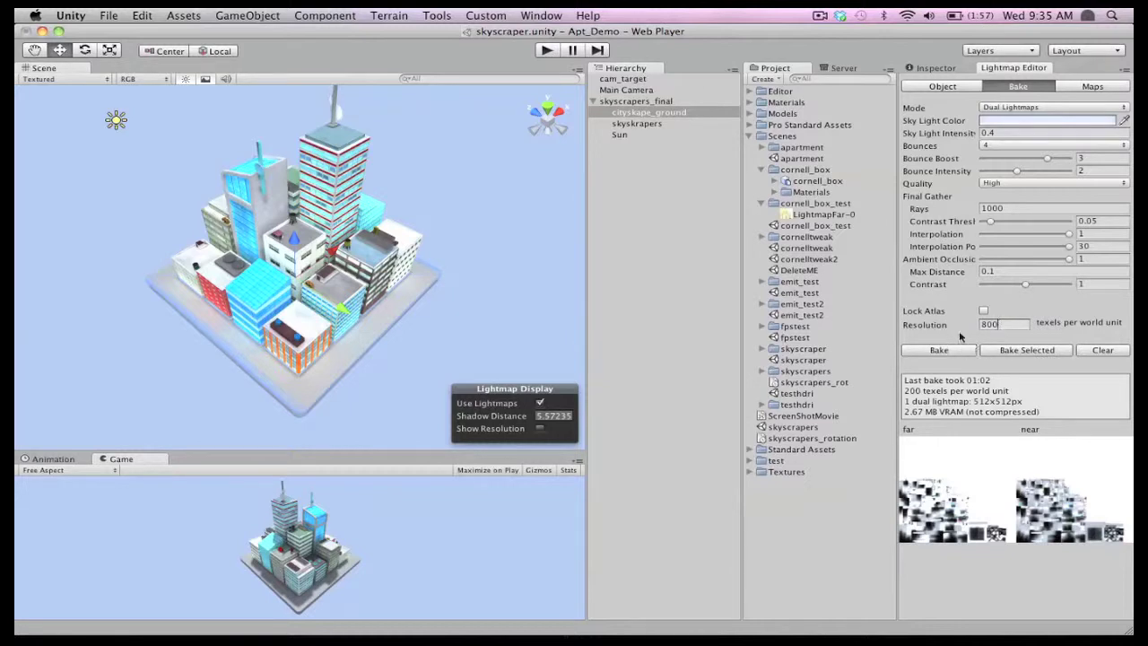
left_click_drag(422, 317, 416, 281, "alt")
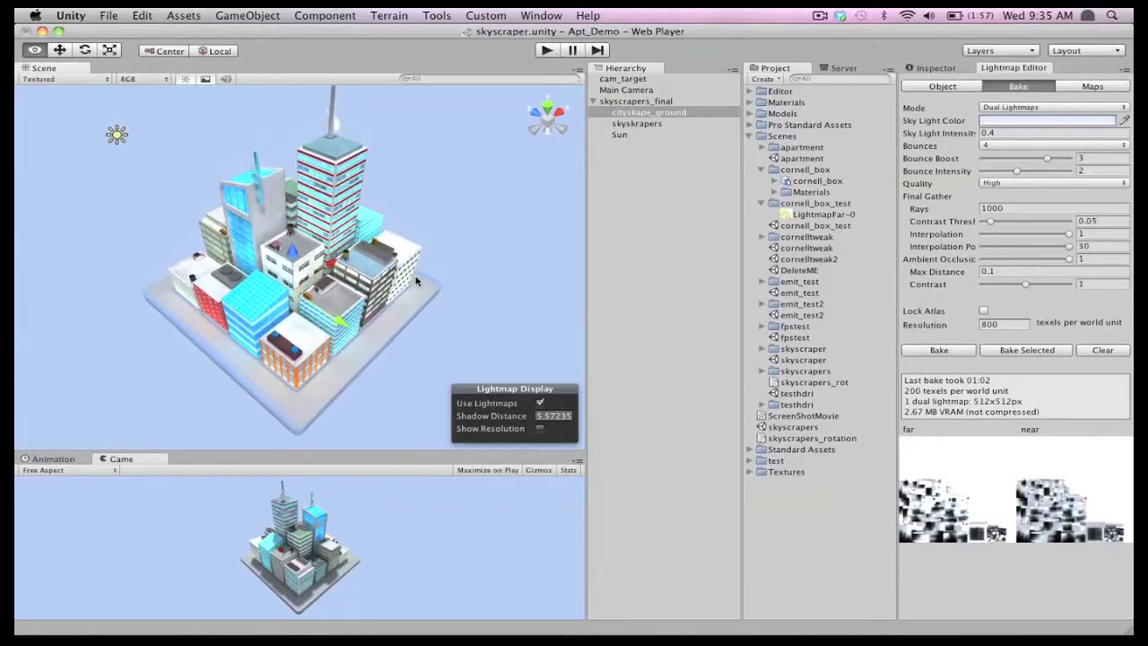
left_click(938, 351)
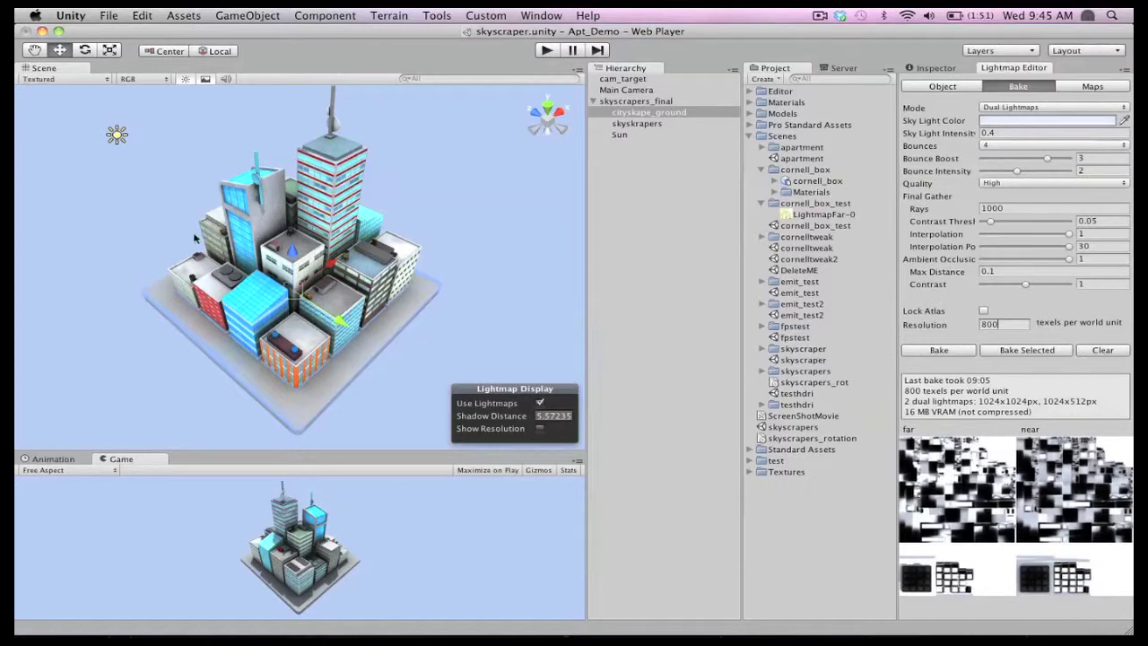
Orbit and zoom in on the rebaked city's building shadows and rooftops
left_click_drag(195, 237, 459, 254, "alt")
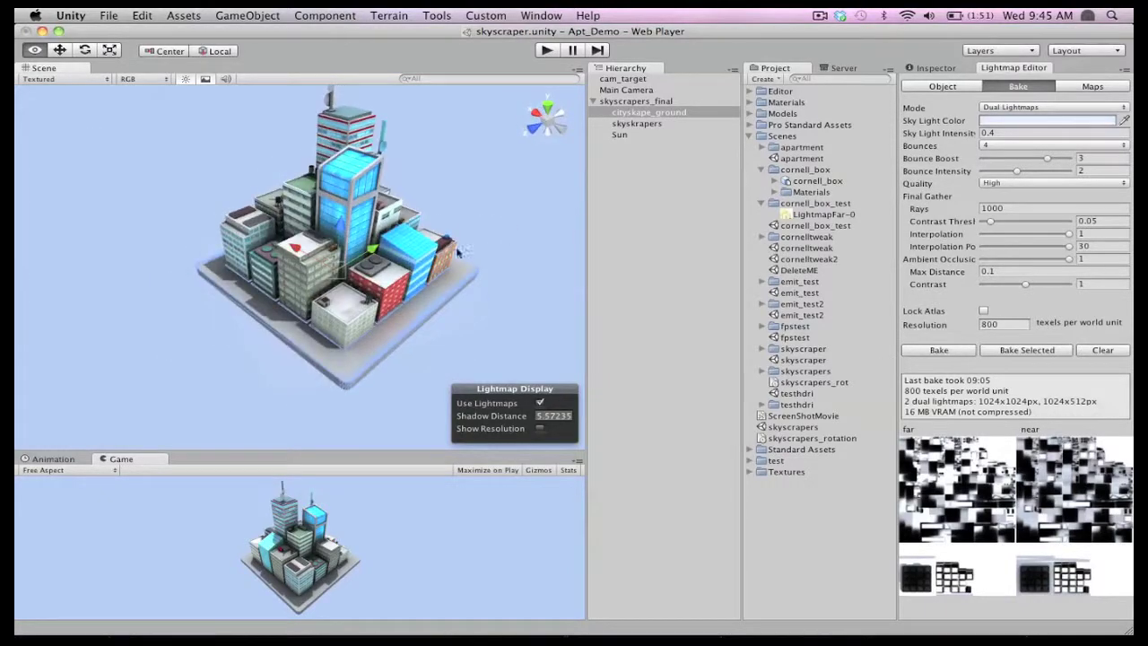
right_click_drag(342, 229, 383, 628, "alt")
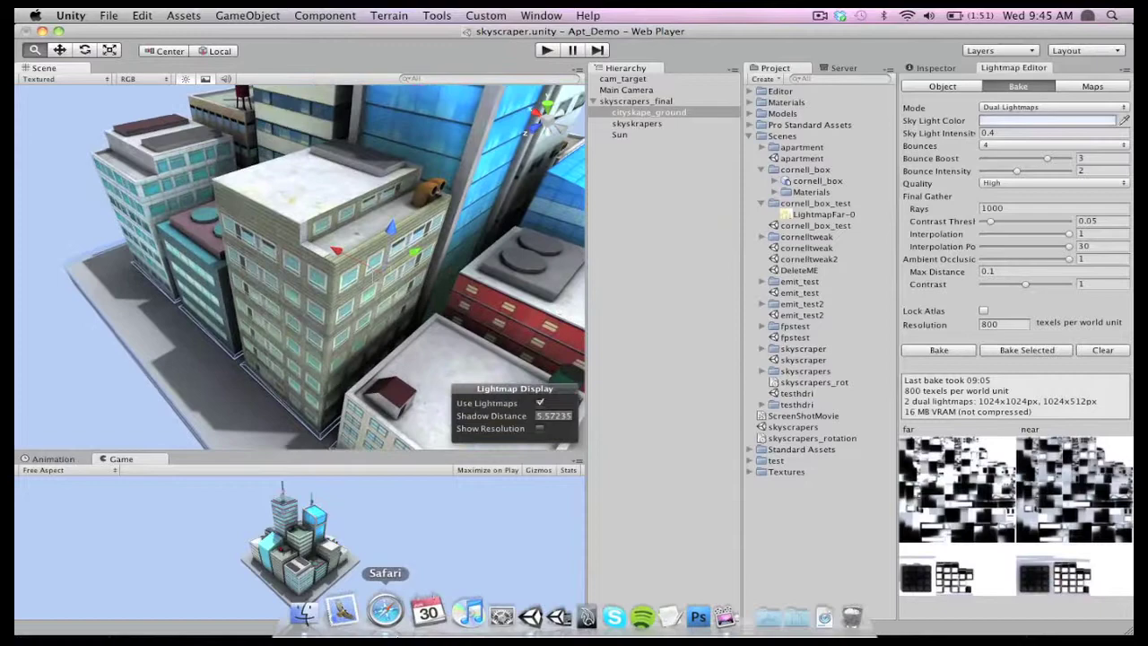
right_click_drag(304, 289, 345, 394, "alt")
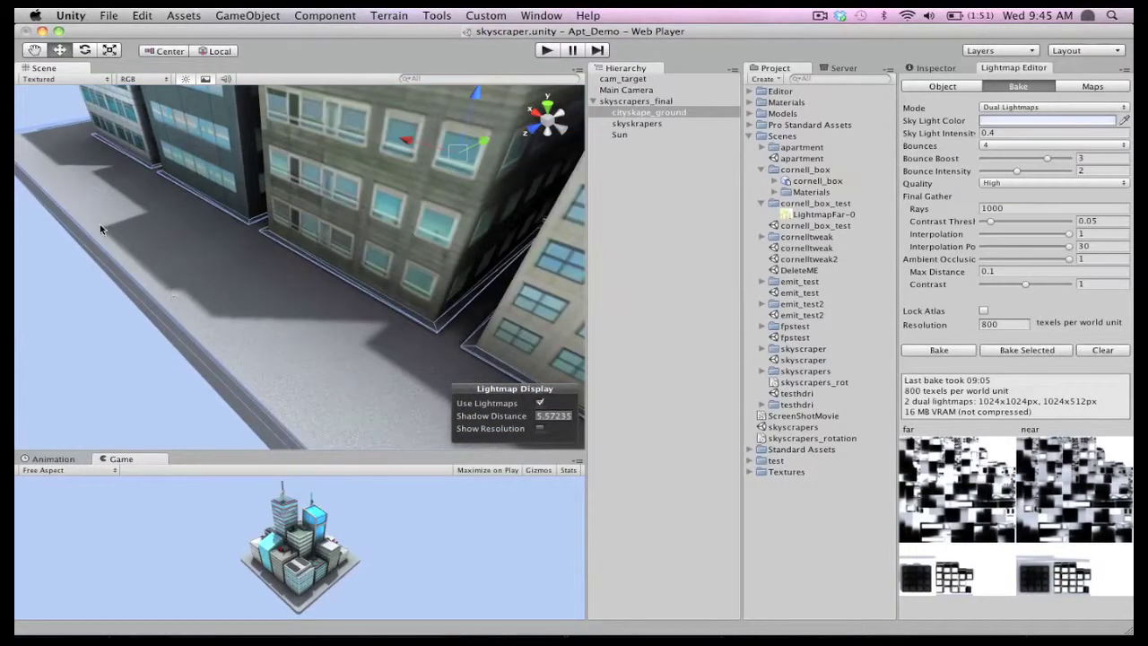
left_click_drag(101, 230, 182, 262, "alt")
left_click_drag(255, 289, 381, 289, "alt")
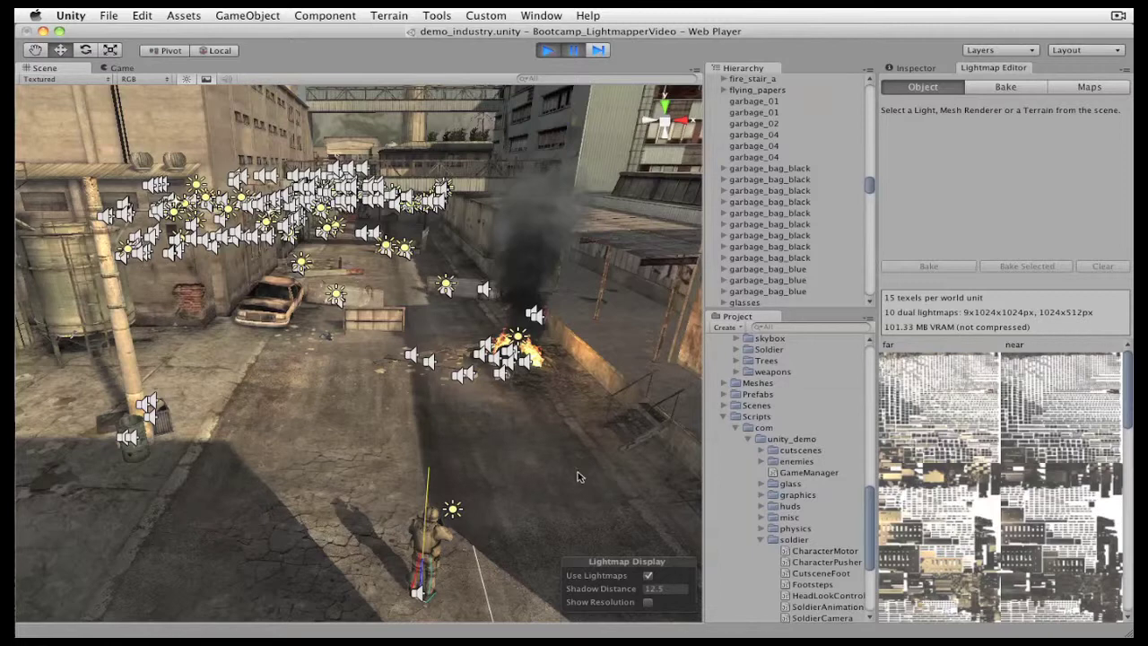
Toggle baked lightmaps off and on, then raise Shadow Distance to about 19 to show blending
left_click(649, 576)
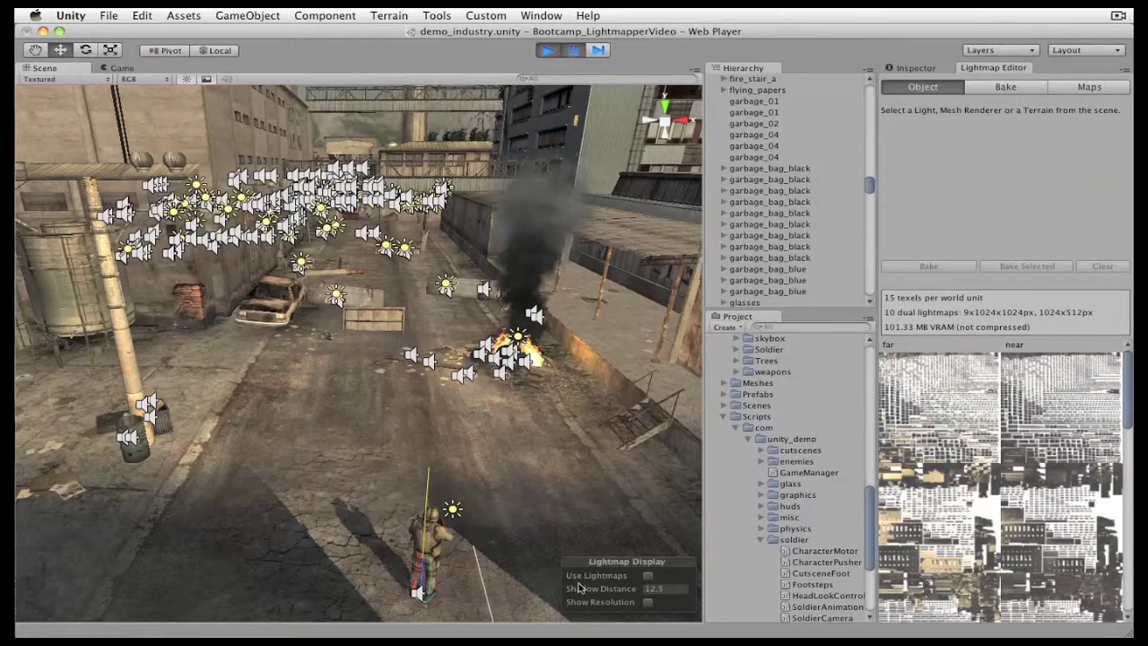
left_click_drag(582, 589, 674, 588)
left_click(649, 576)
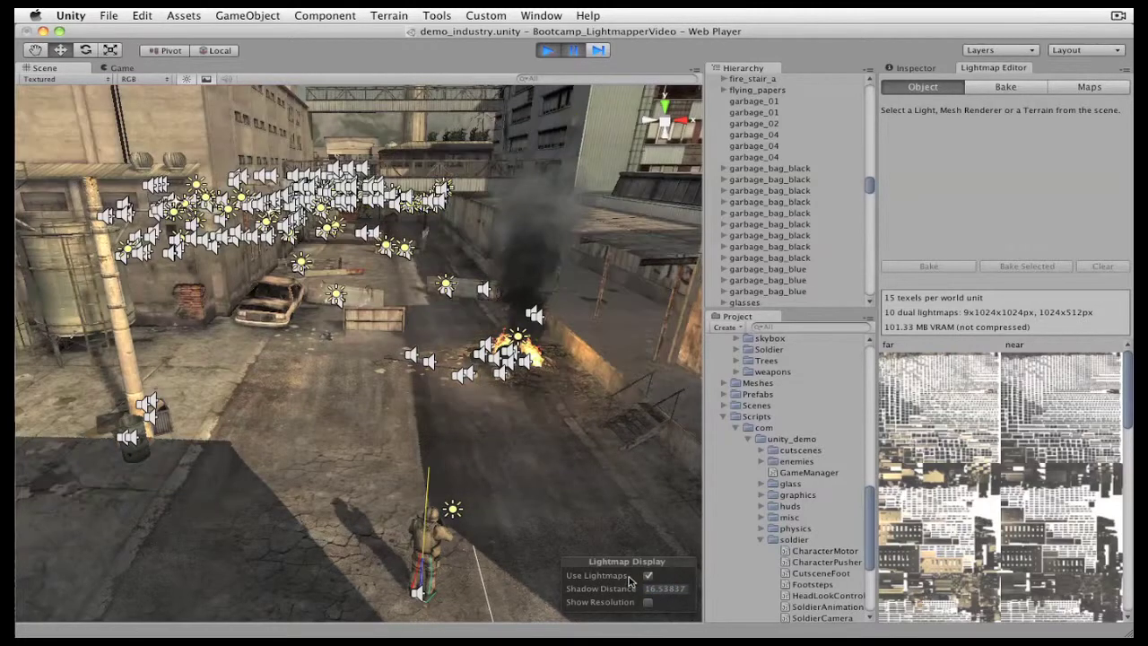
left_click(599, 589)
left_click_drag(614, 594, 645, 587)
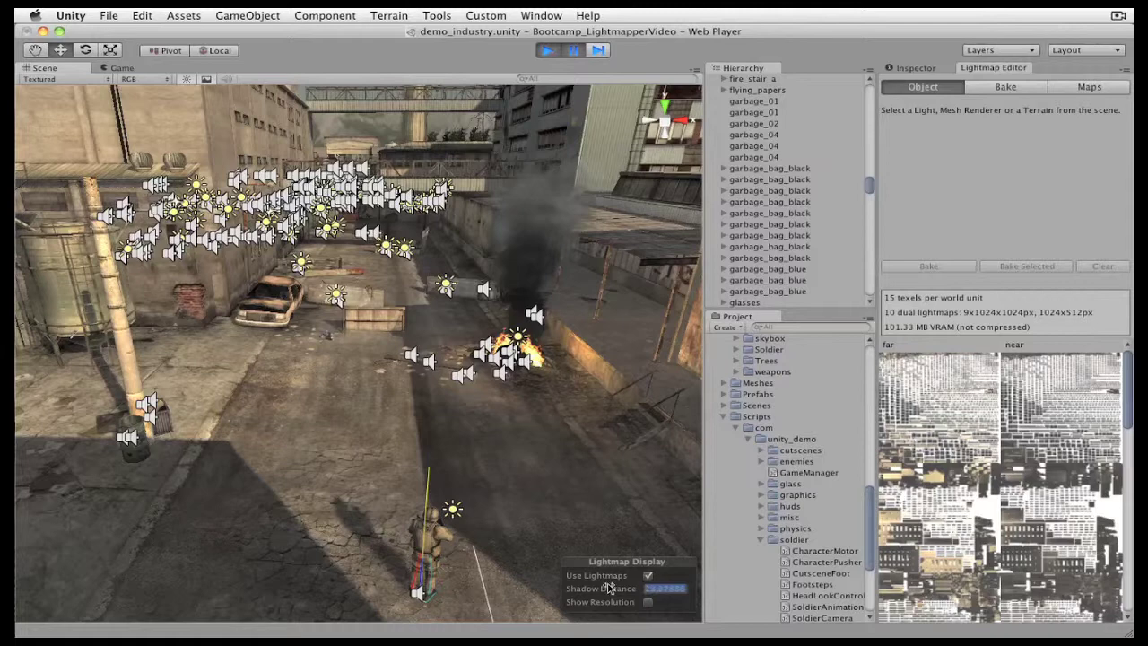
mouse_move(609, 587)
left_mouse_down()
mouse_move(579, 588)
mouse_move(610, 588)
left_mouse_up()
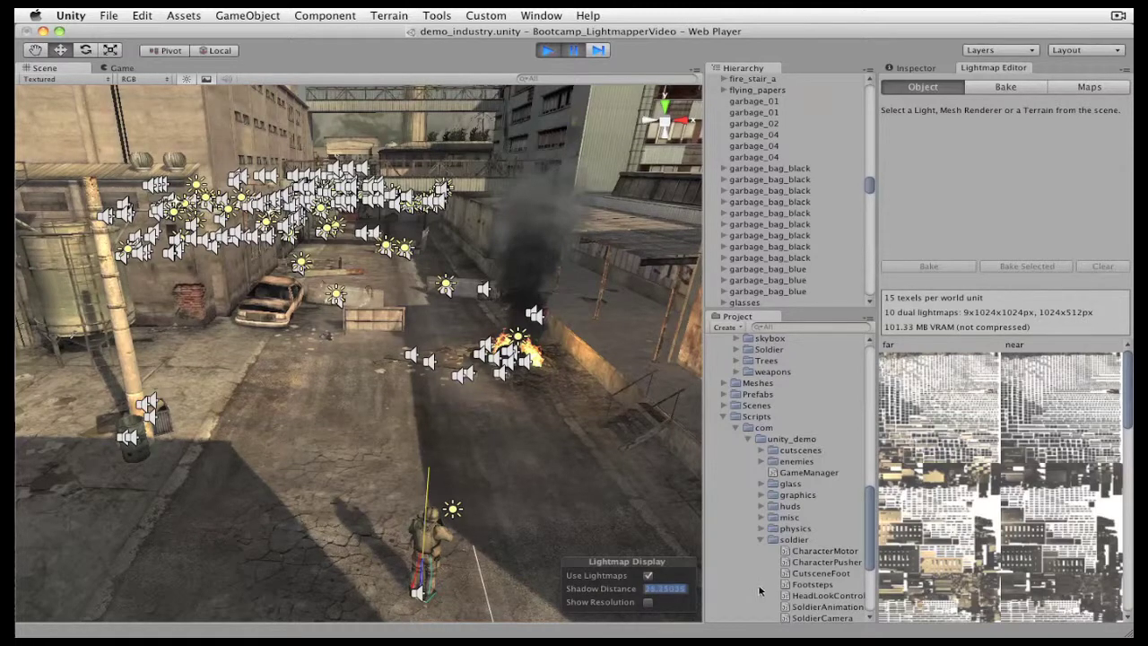
Compare lightmaps off and on at shadow distances 45 and 6.5, then show the Game view
left_click(649, 575)
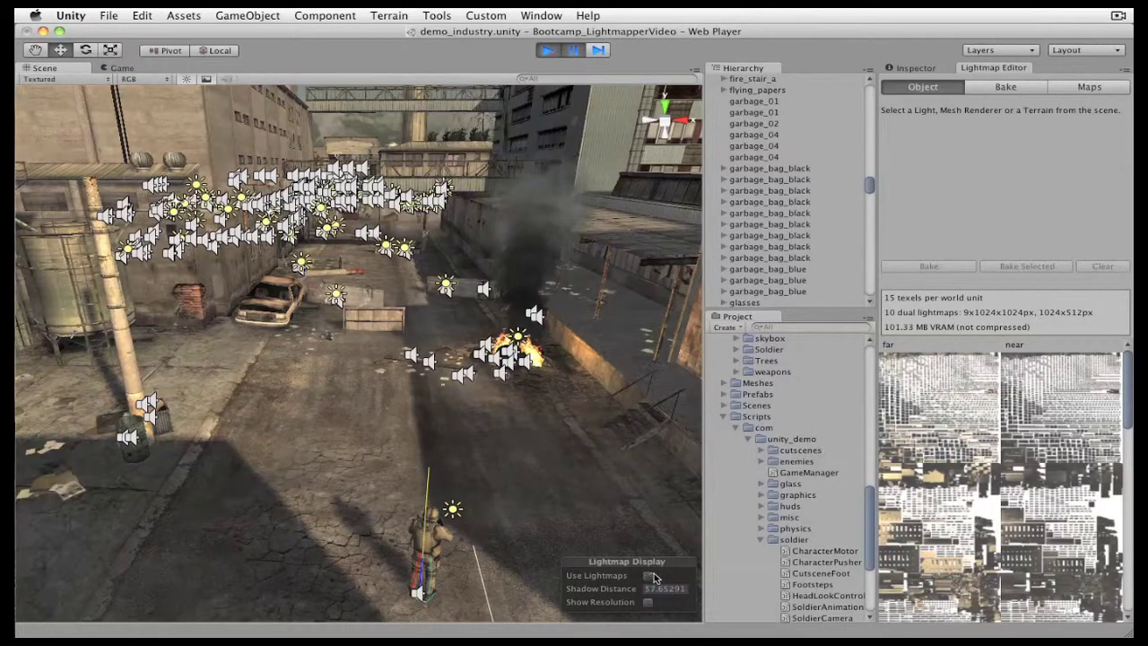
left_click(648, 575)
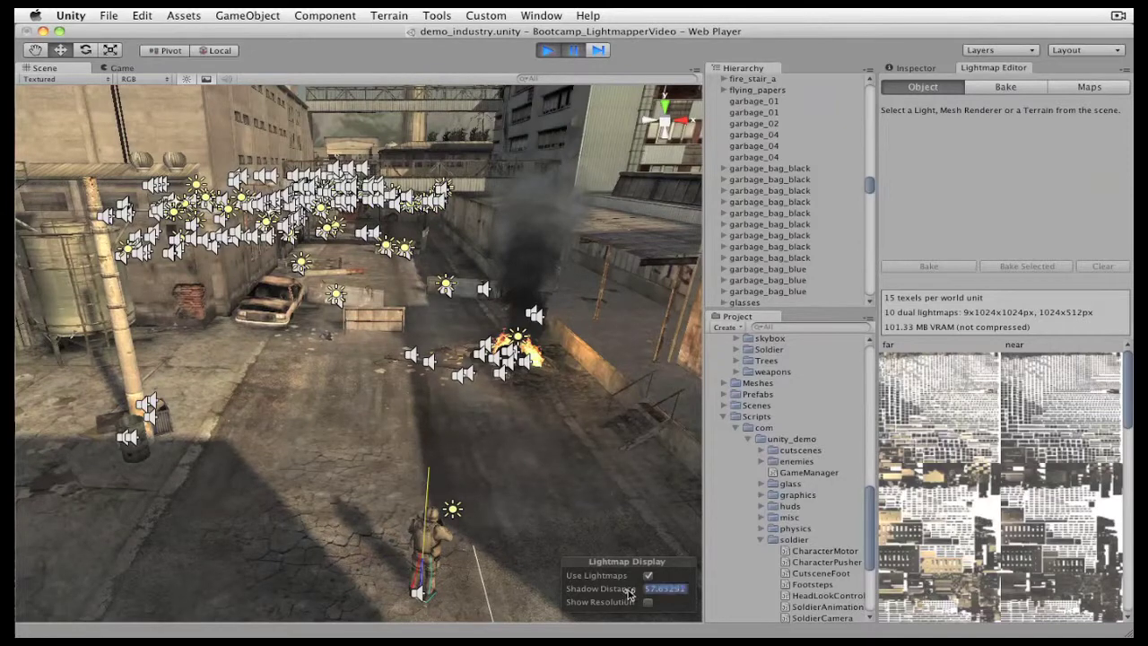
left_click_drag(624, 589, 398, 586)
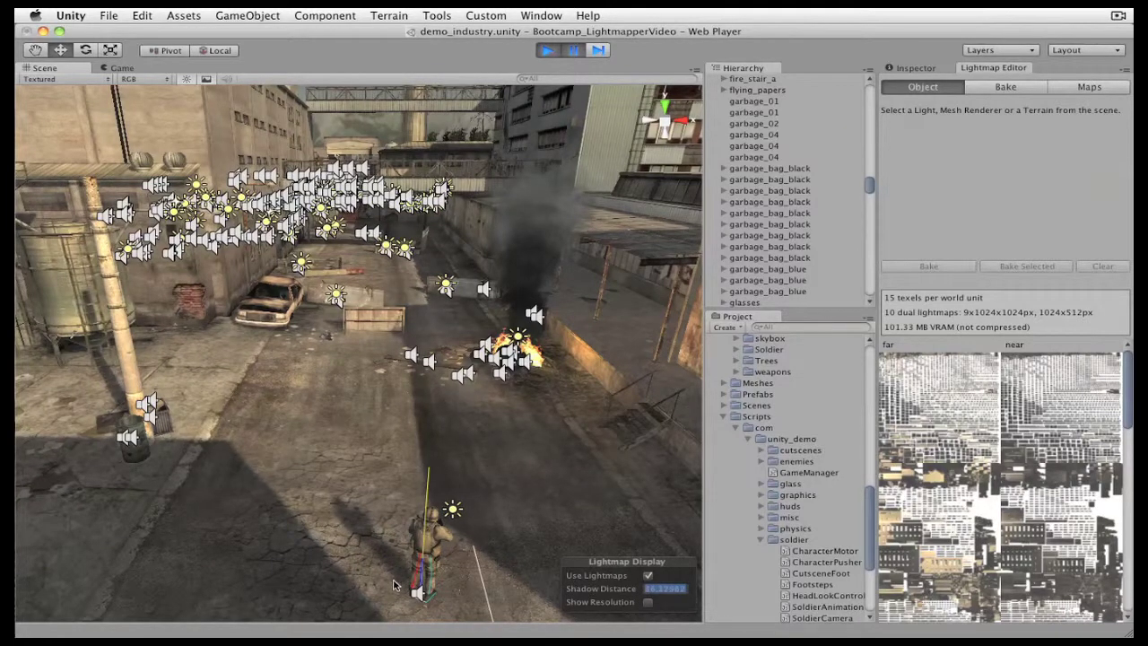
left_click(648, 575)
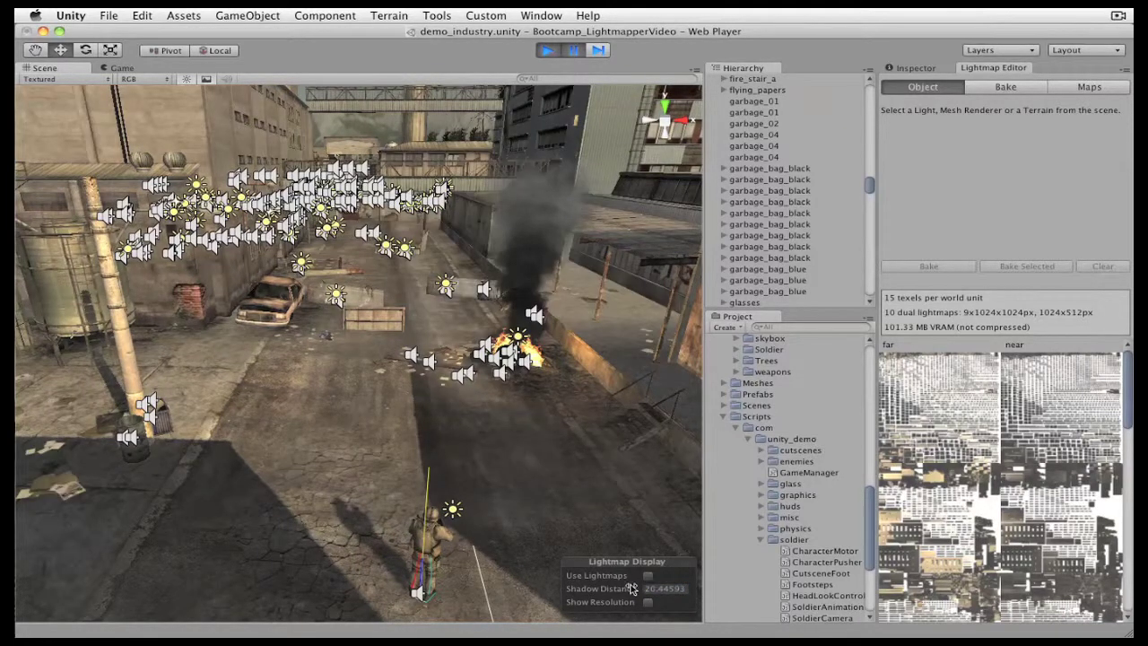
left_click_drag(630, 590, 759, 584)
left_click(647, 575)
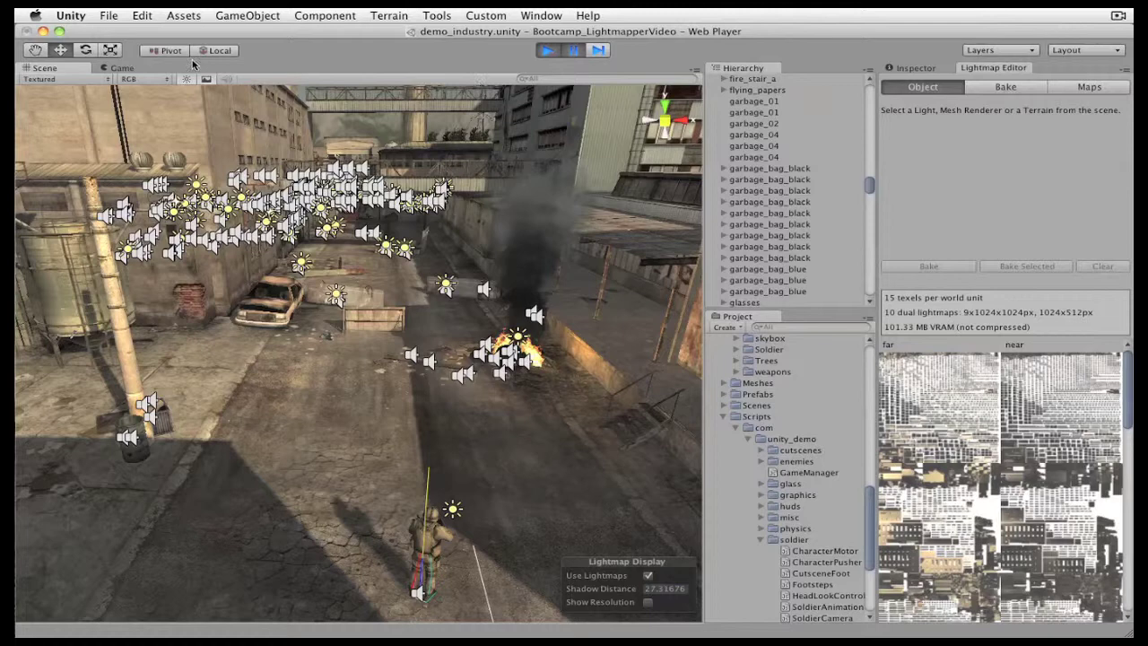
left_click(117, 69)
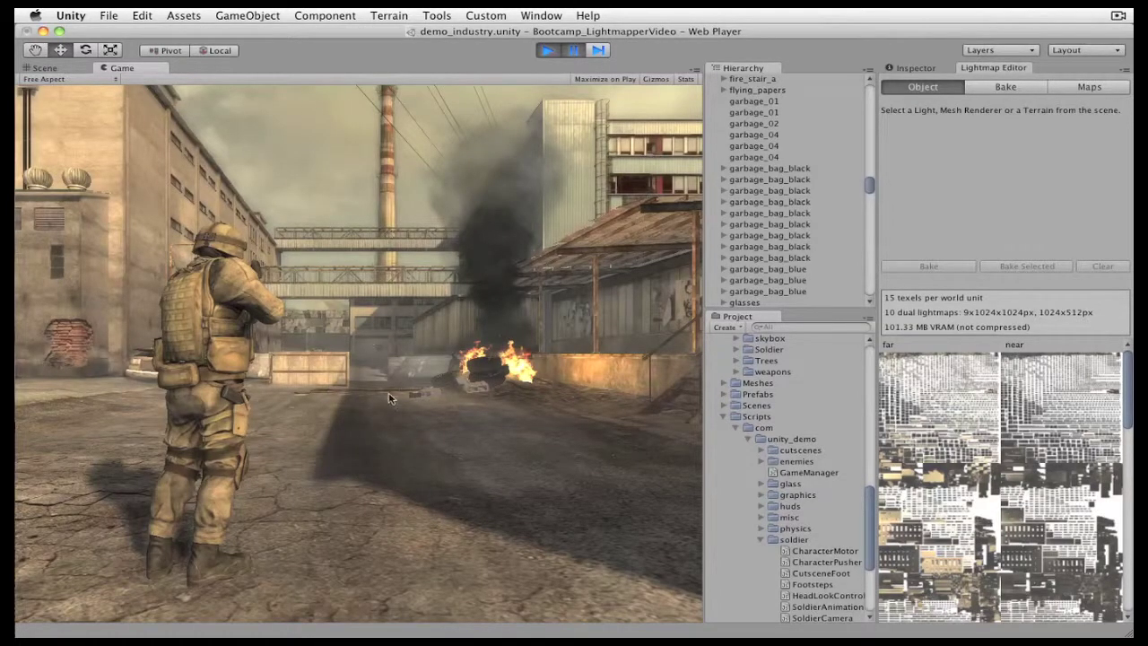
Play the Bootcamp game and walk the soldier forward into the yard
left_click(547, 50)
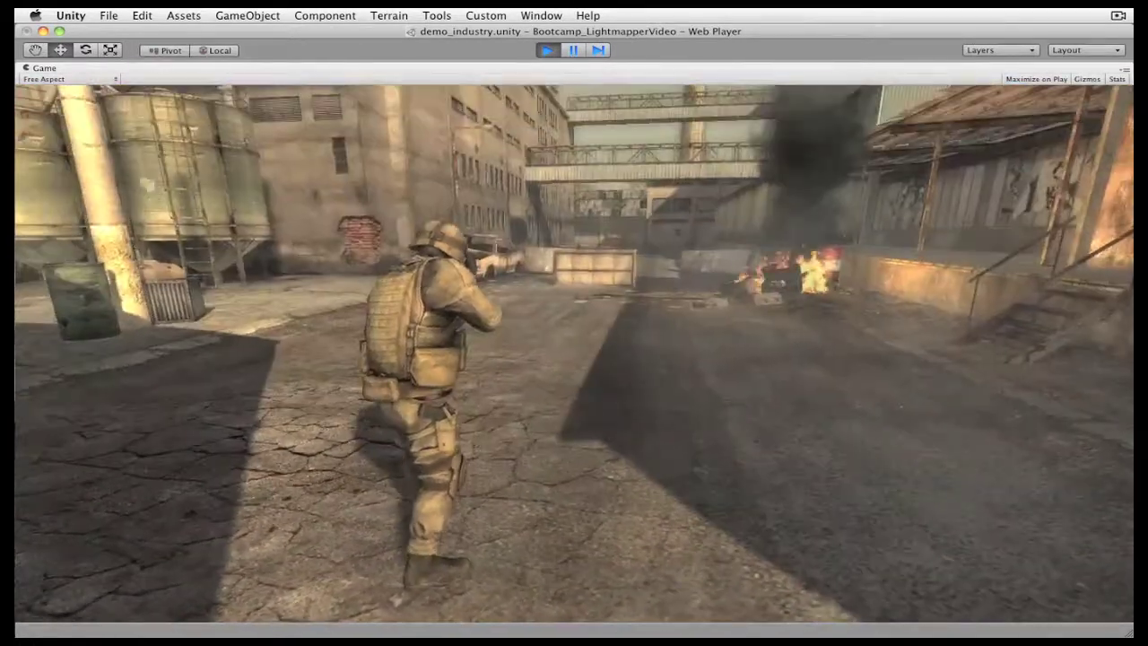
key("w")
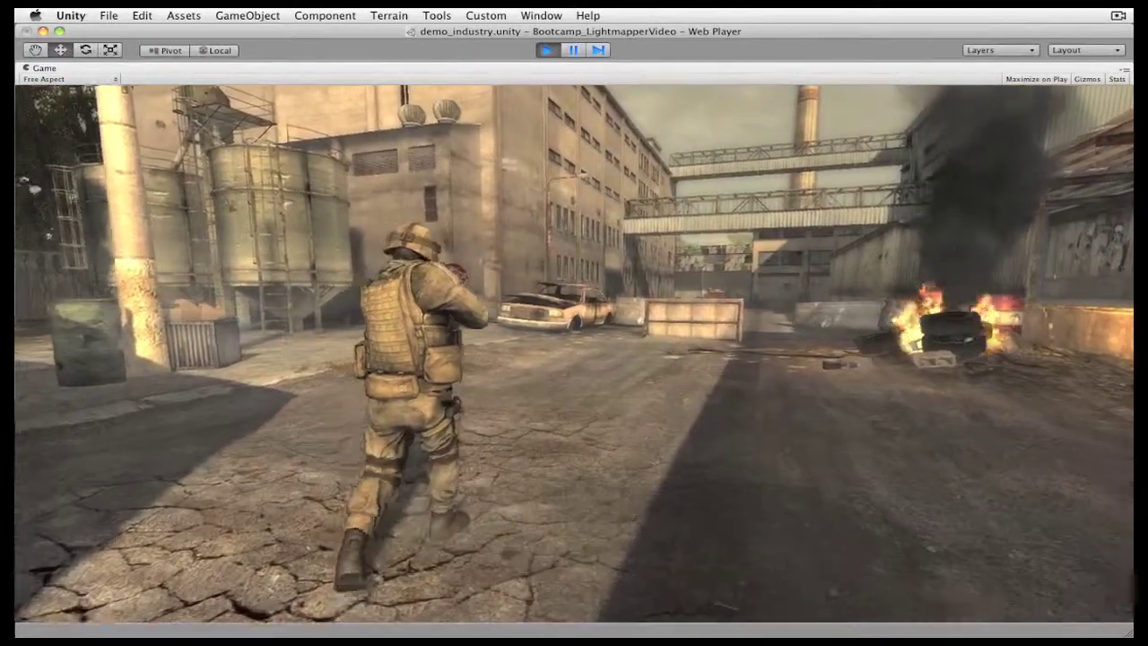